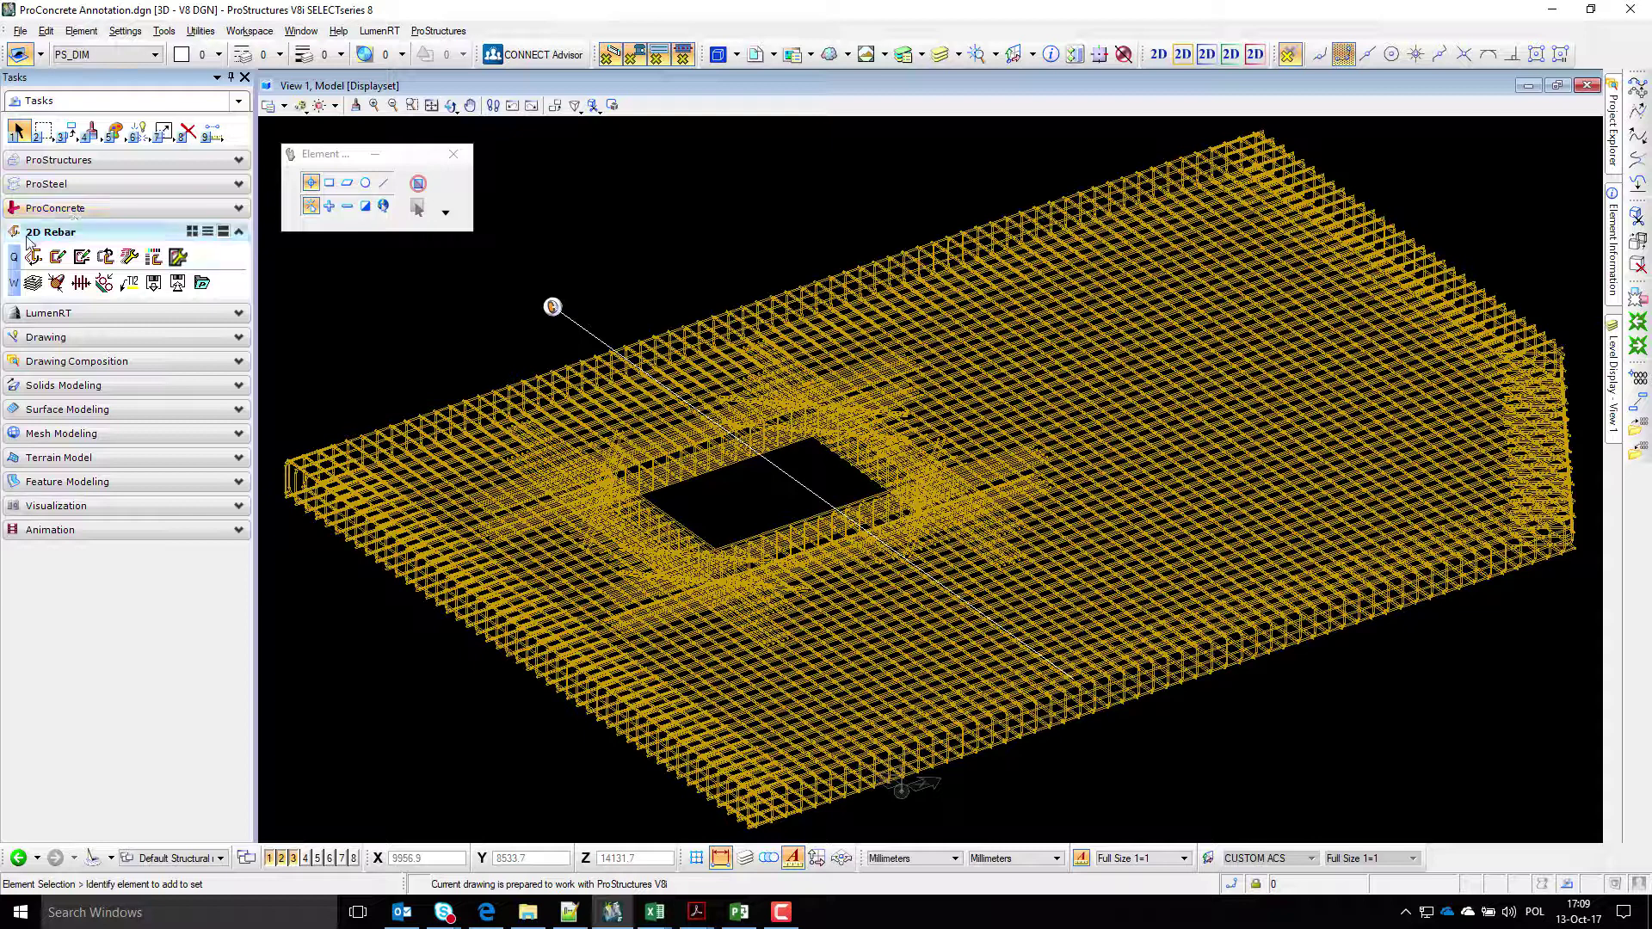
- Open the section drawing from its callout and start labelling the left slab part's top longitudinal bar group
mouse_move(578, 328)
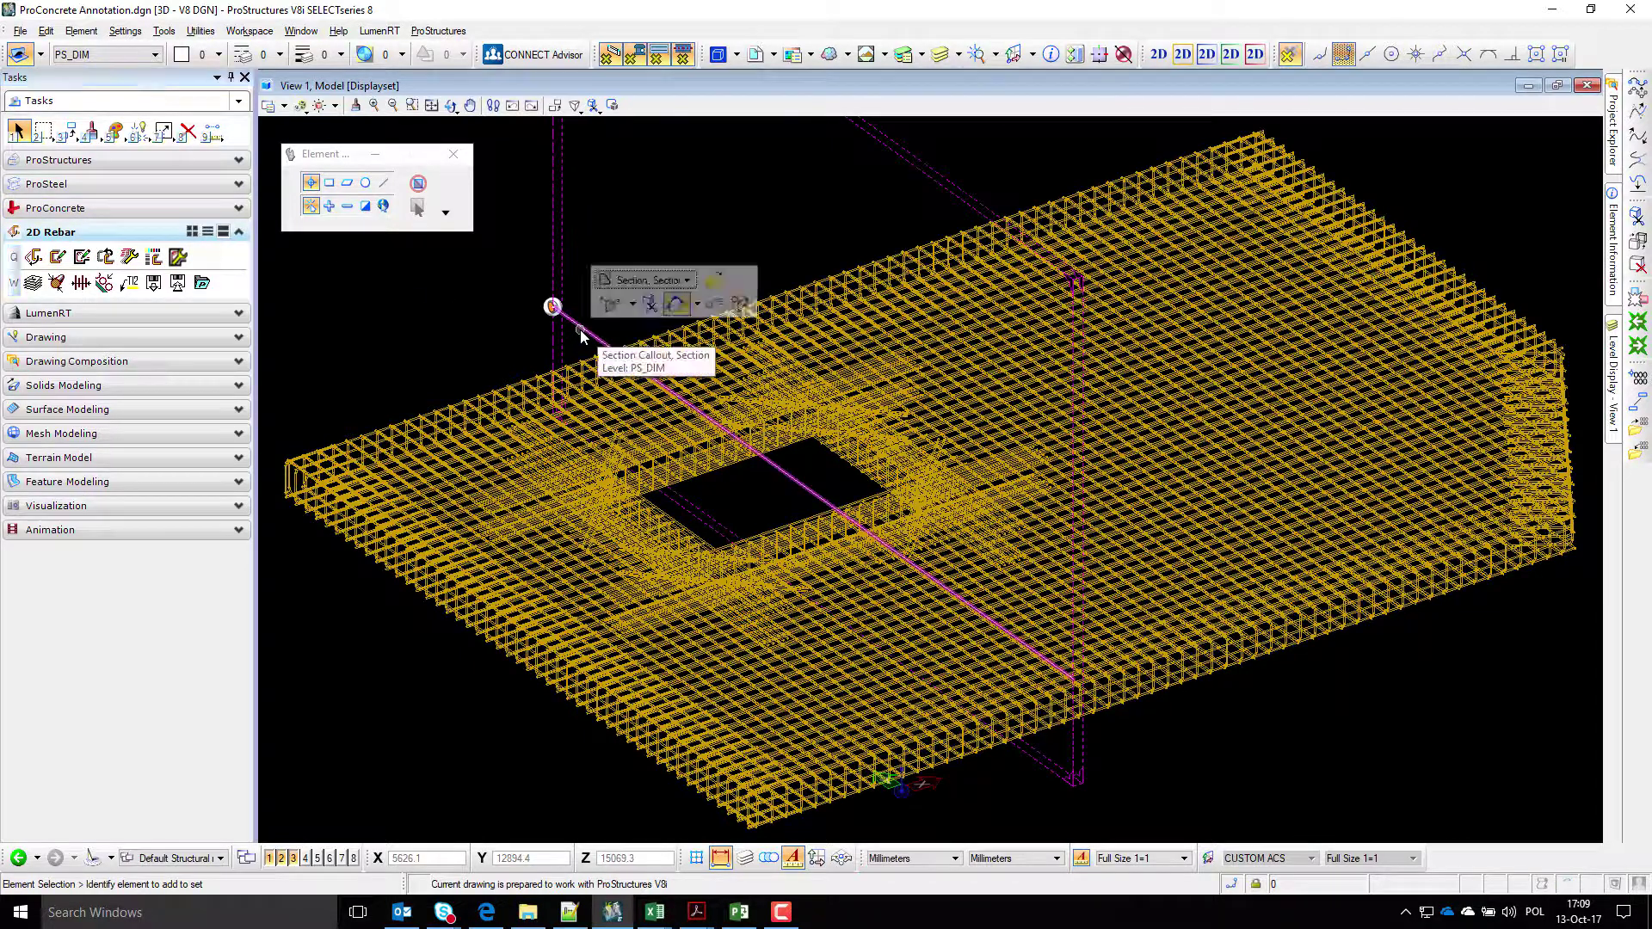
click(673, 305)
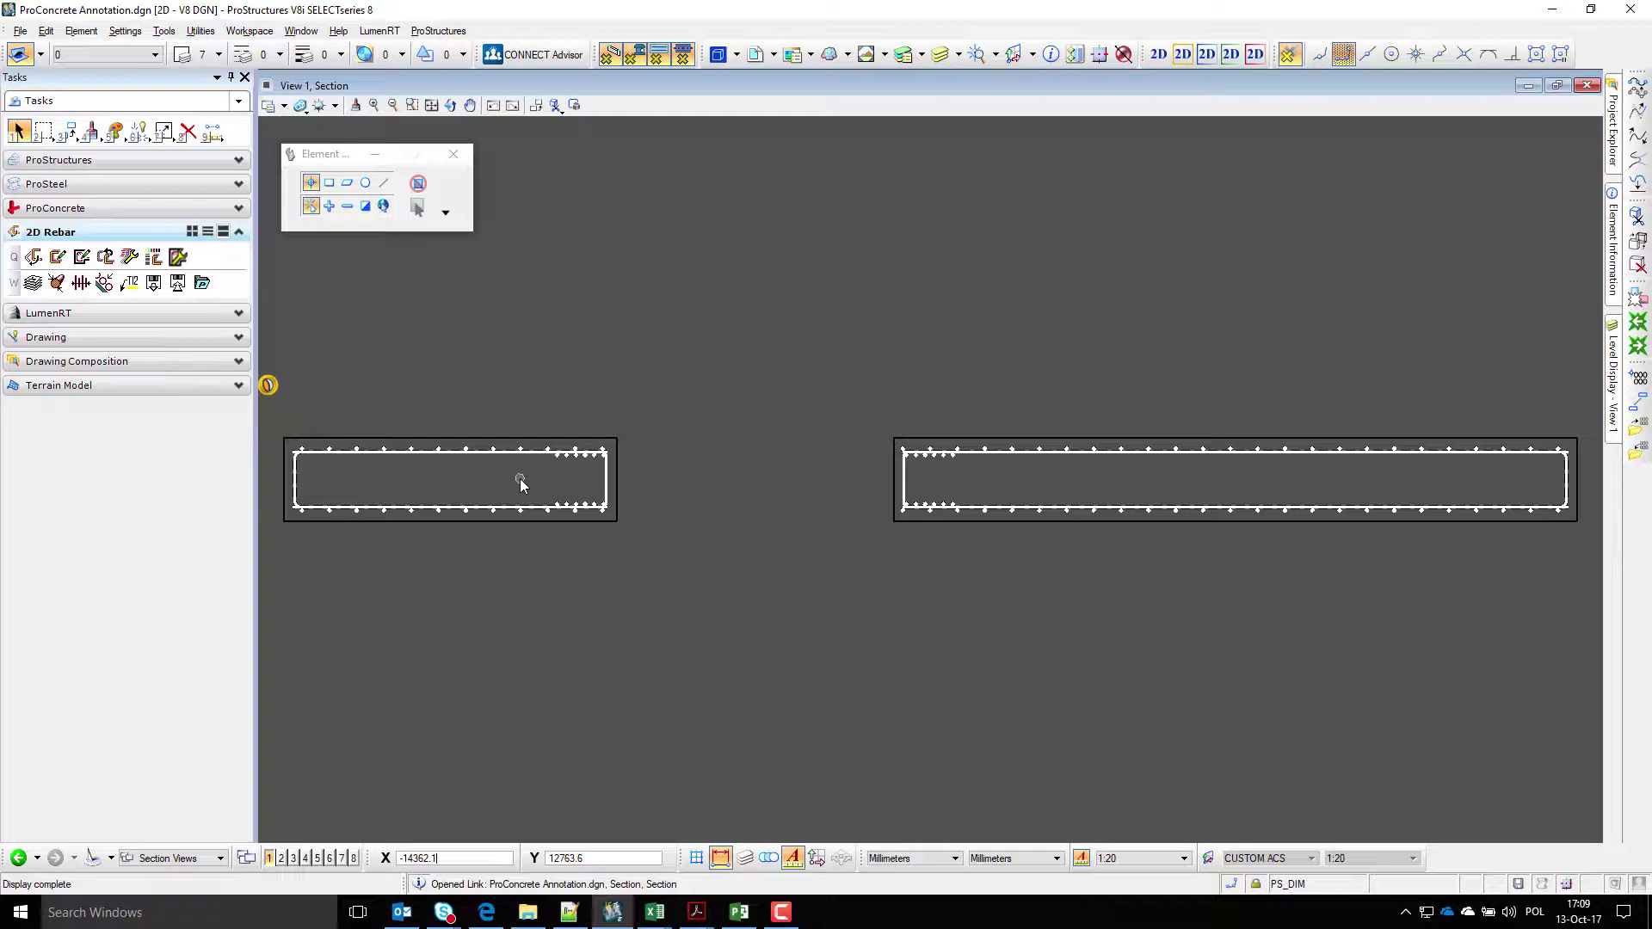
click(33, 256)
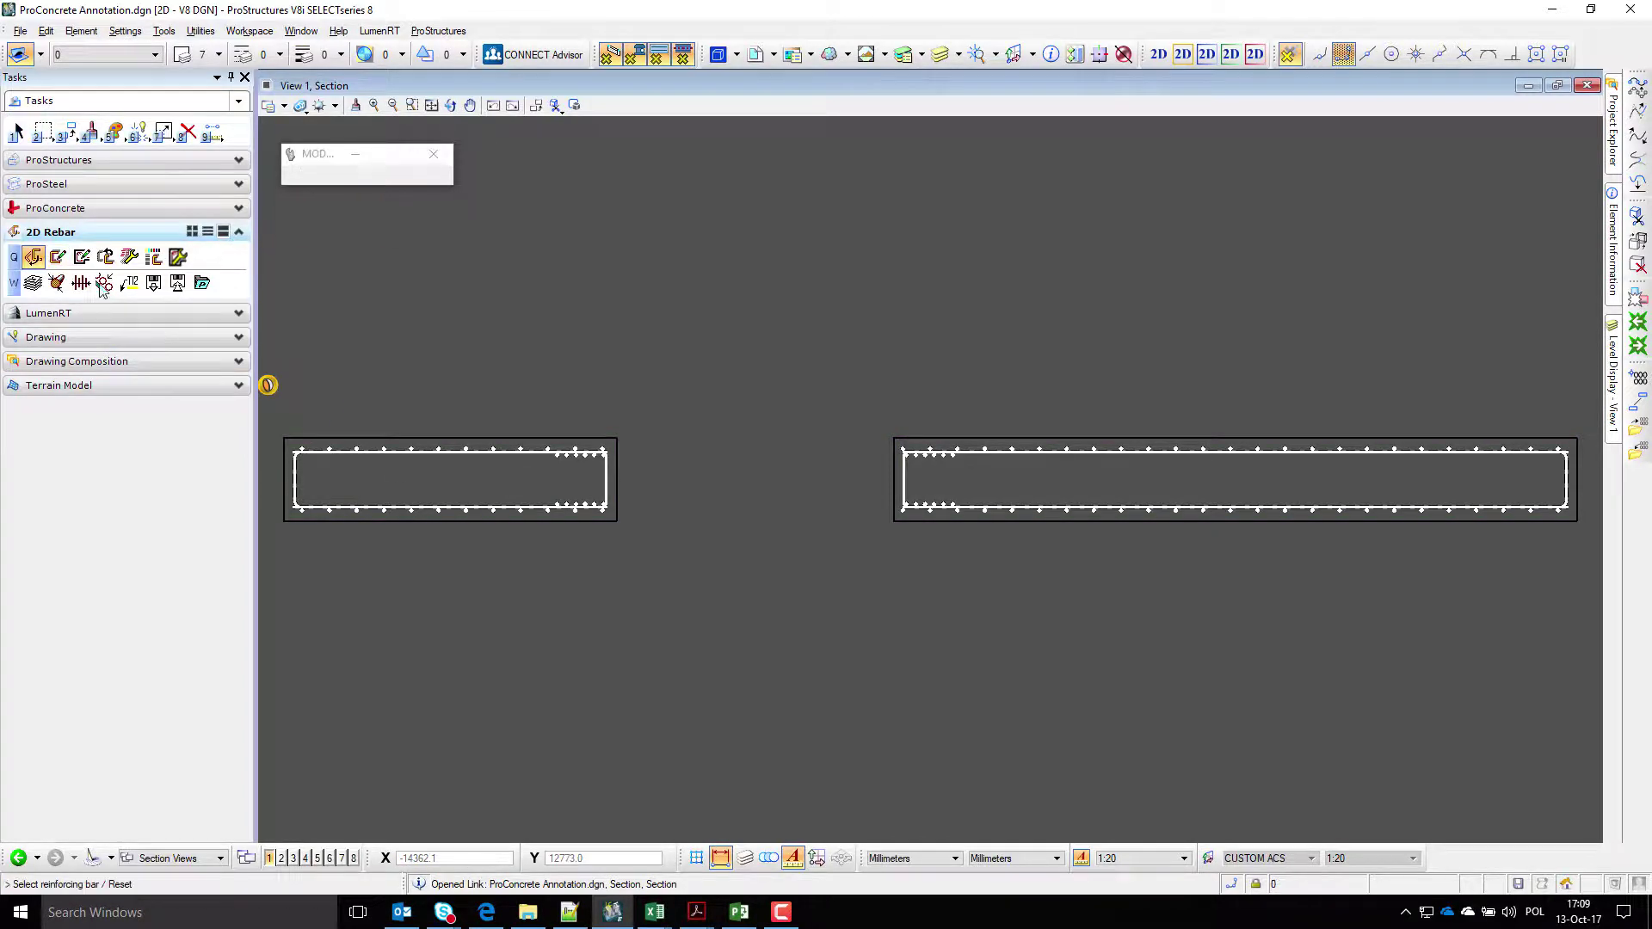
click(304, 446)
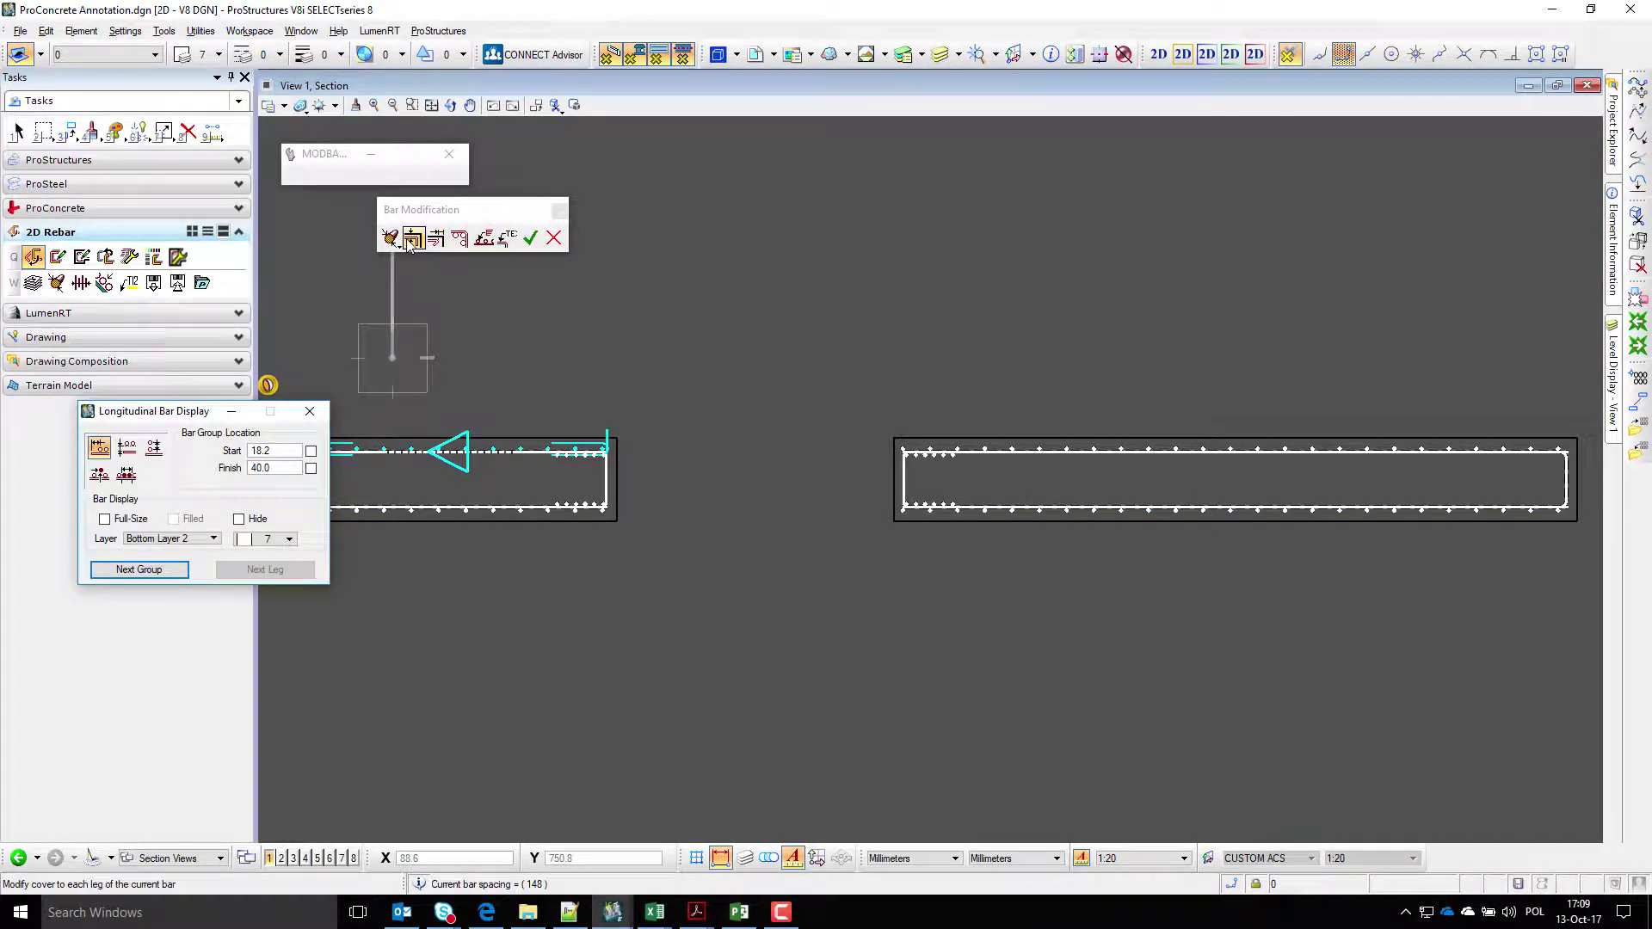
click(484, 238)
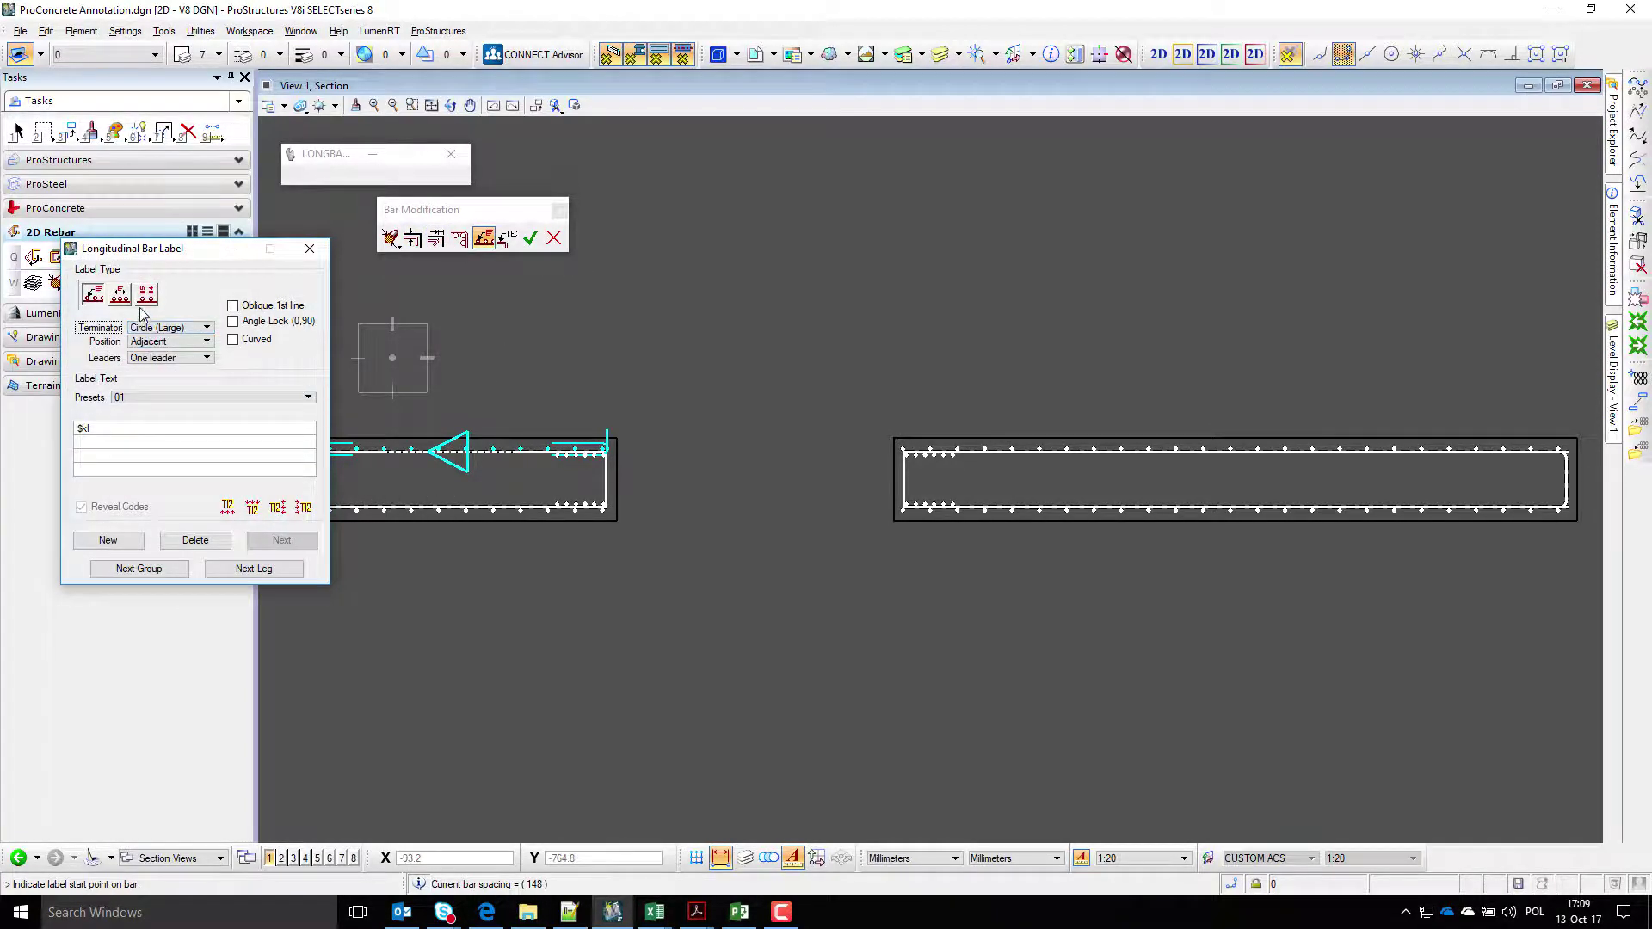
- Try a single-leader bar label on the left slab part's top bar group
middle_drag(462, 382, 657, 410)
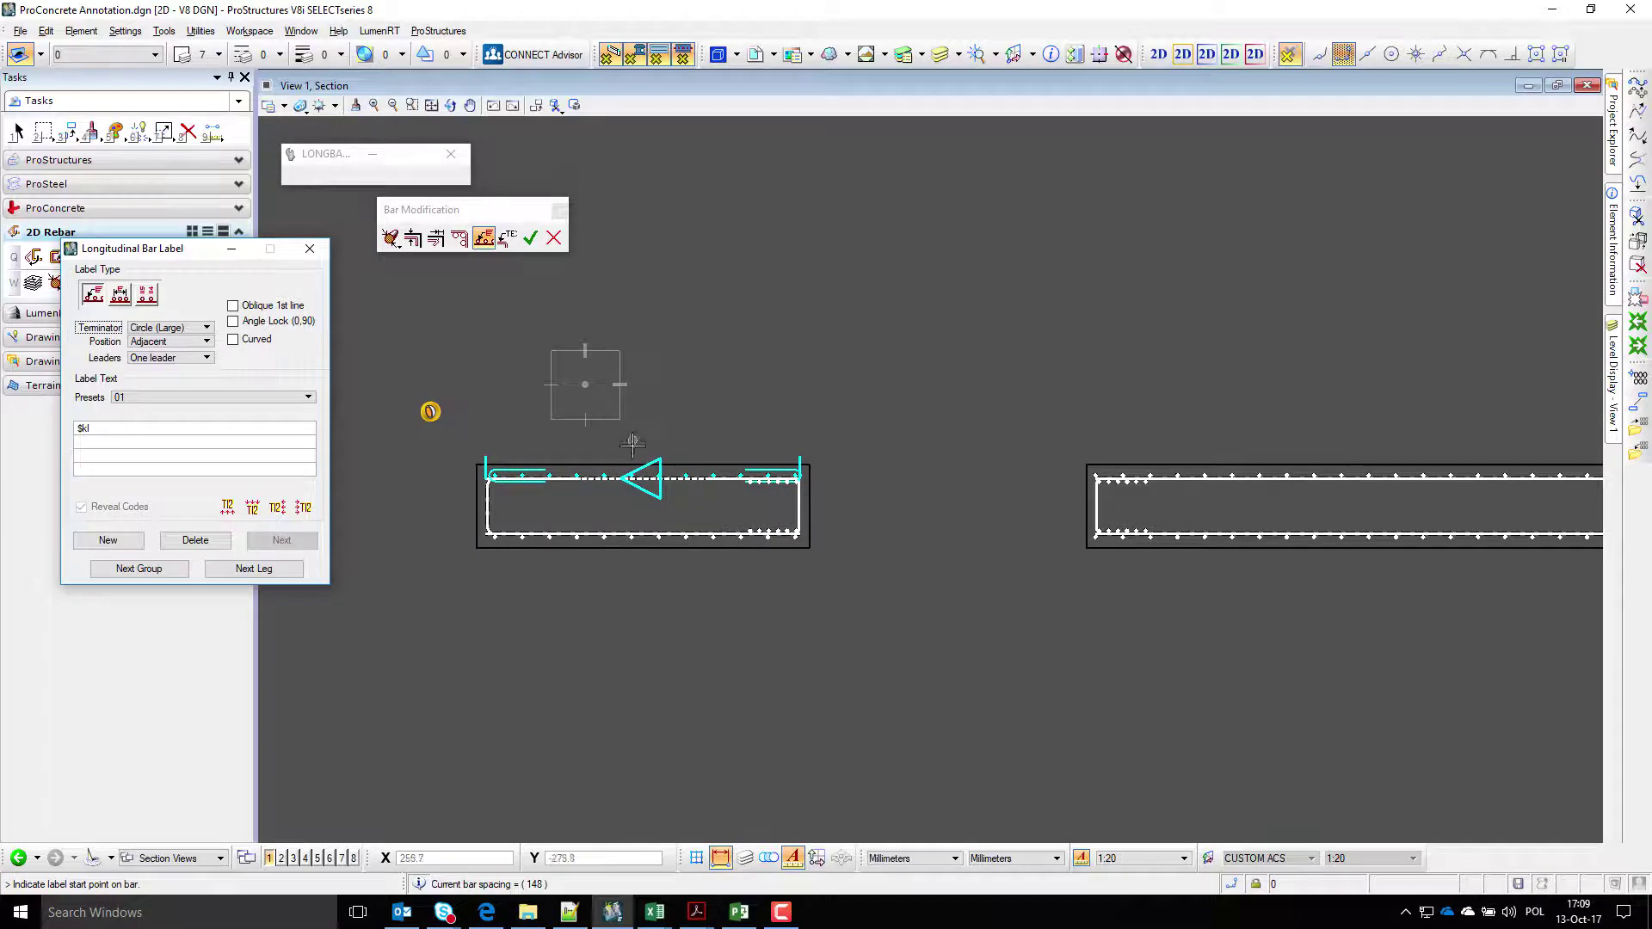
click(634, 439)
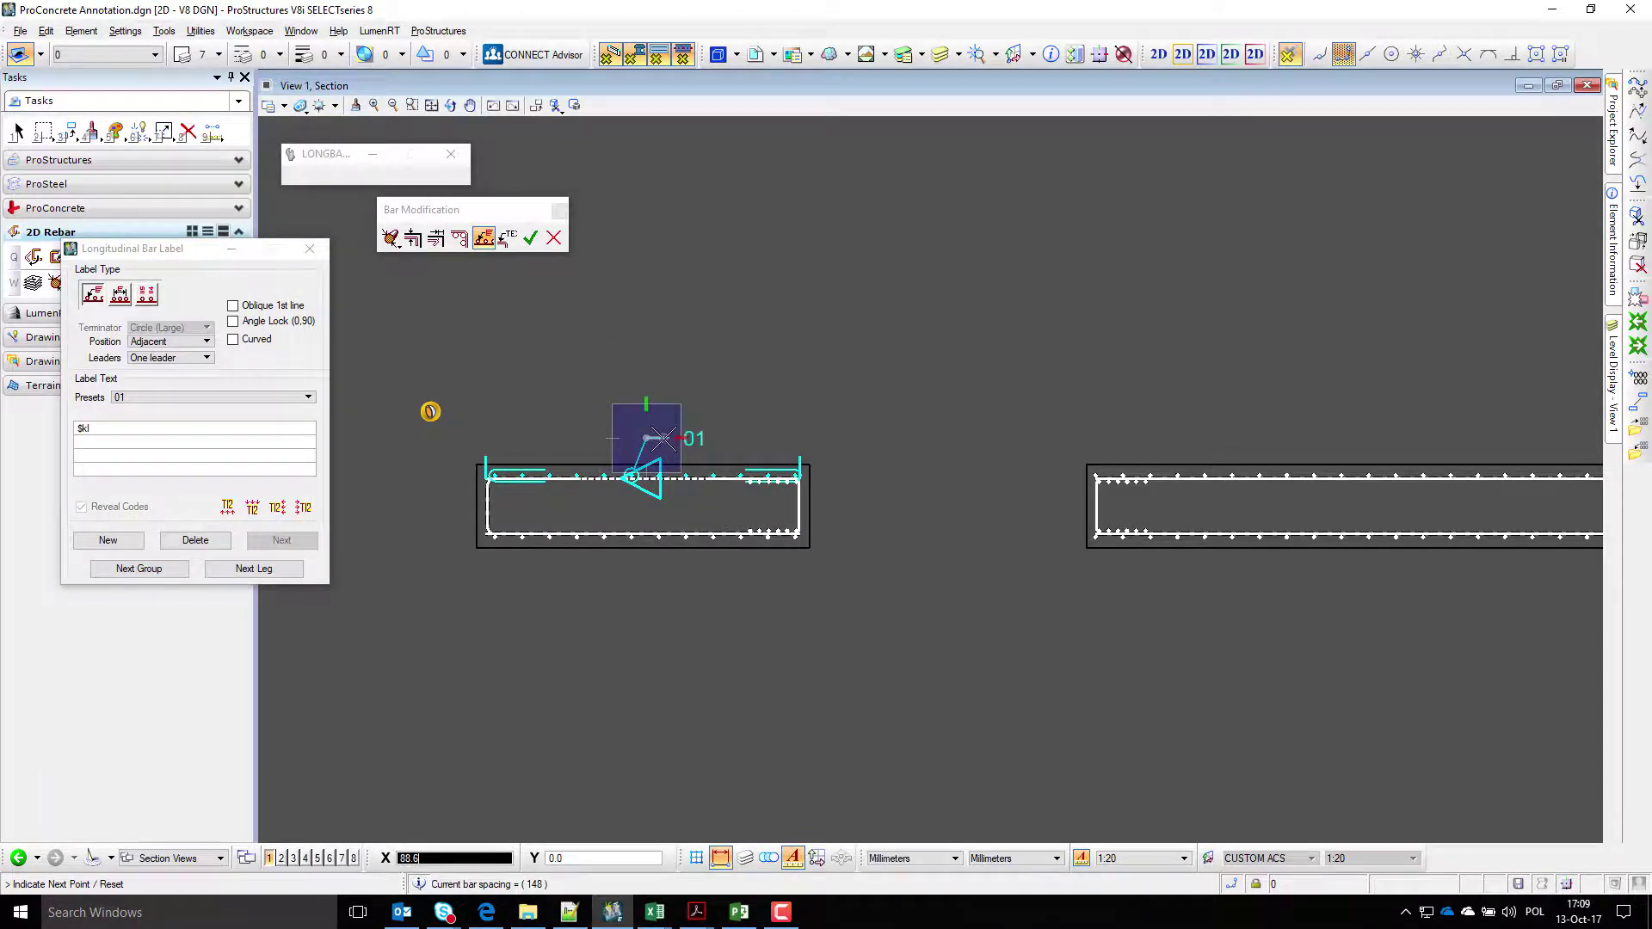
scroll(669, 442, up, 5)
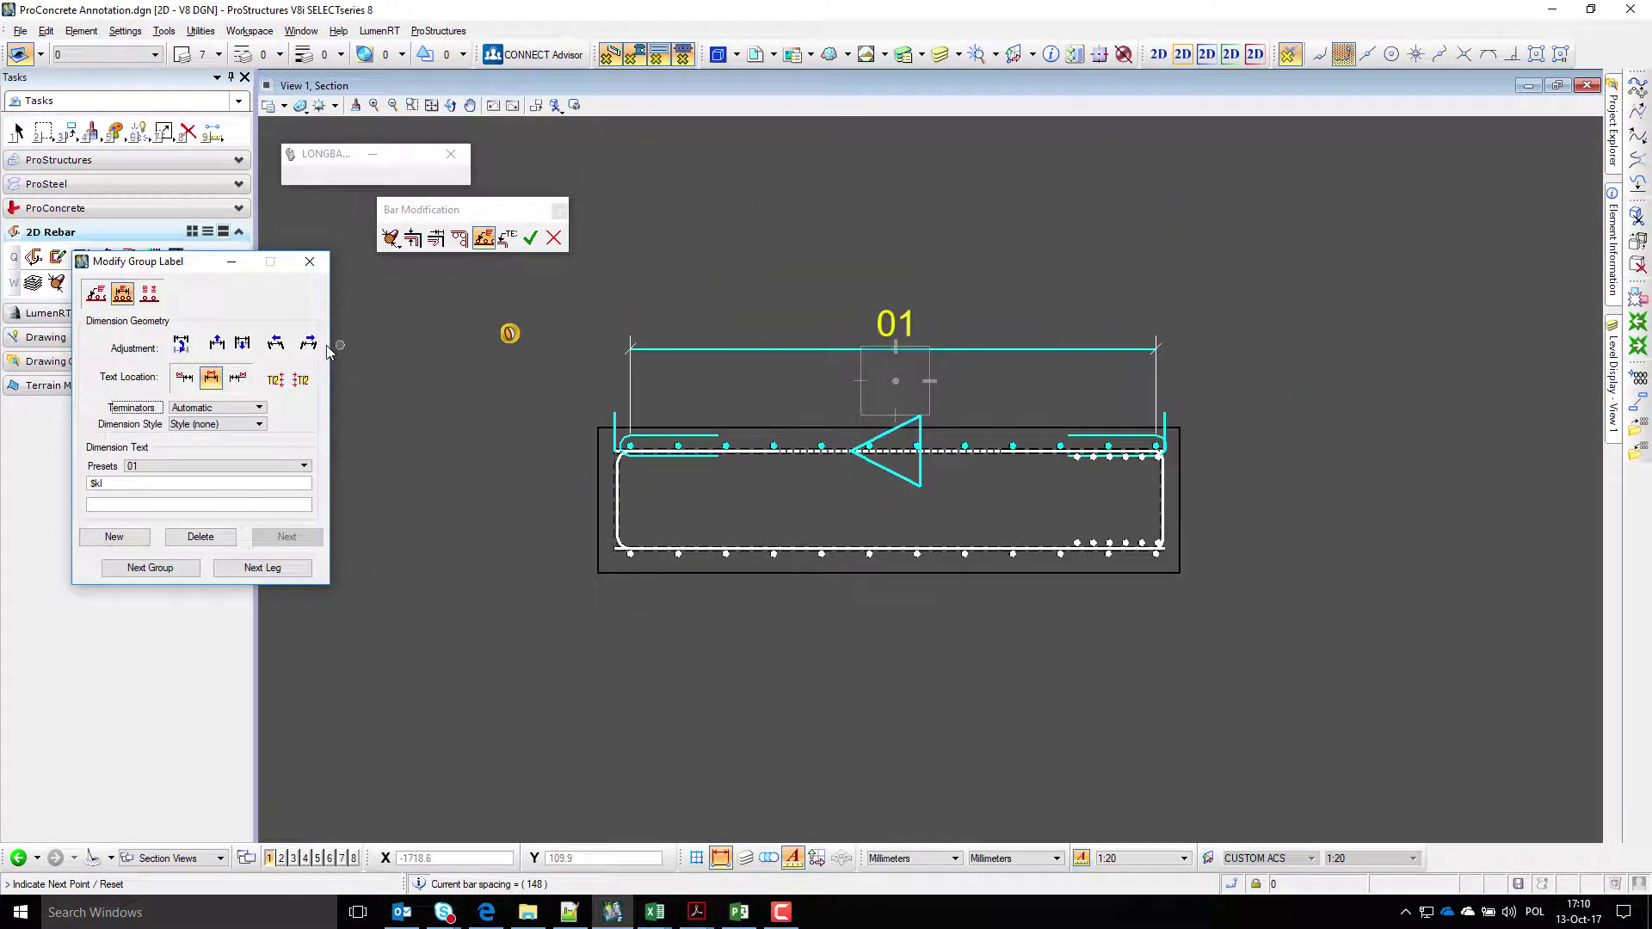
- Label the left slab part's top bar group with bar marks at the end points only
click(149, 293)
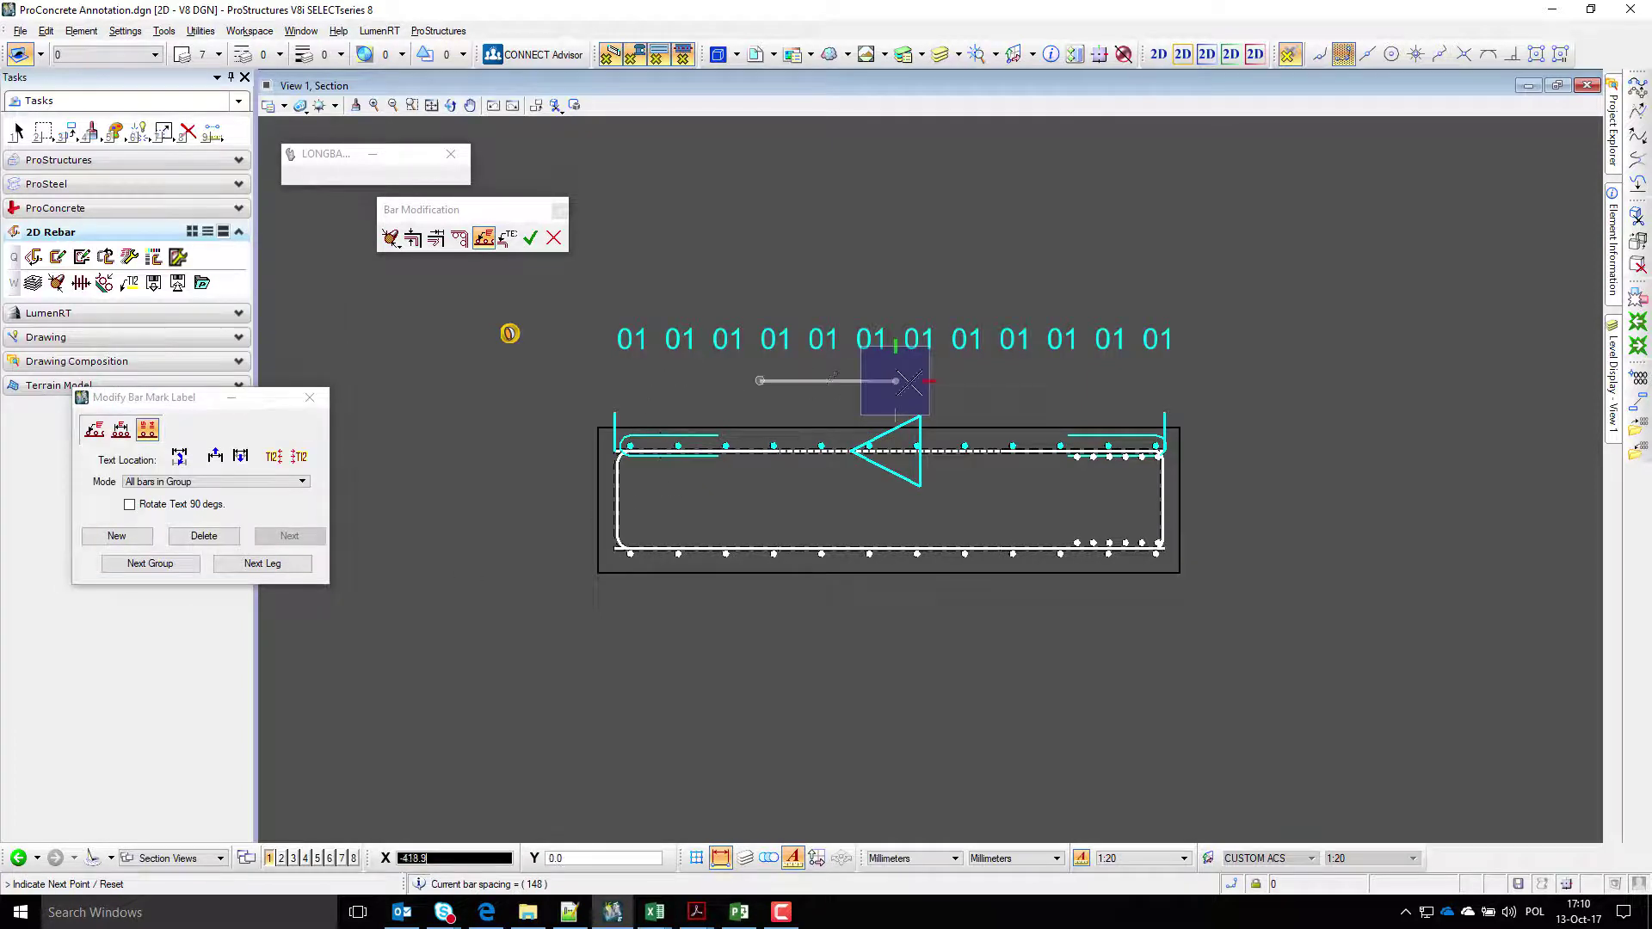
click(215, 481)
click(176, 496)
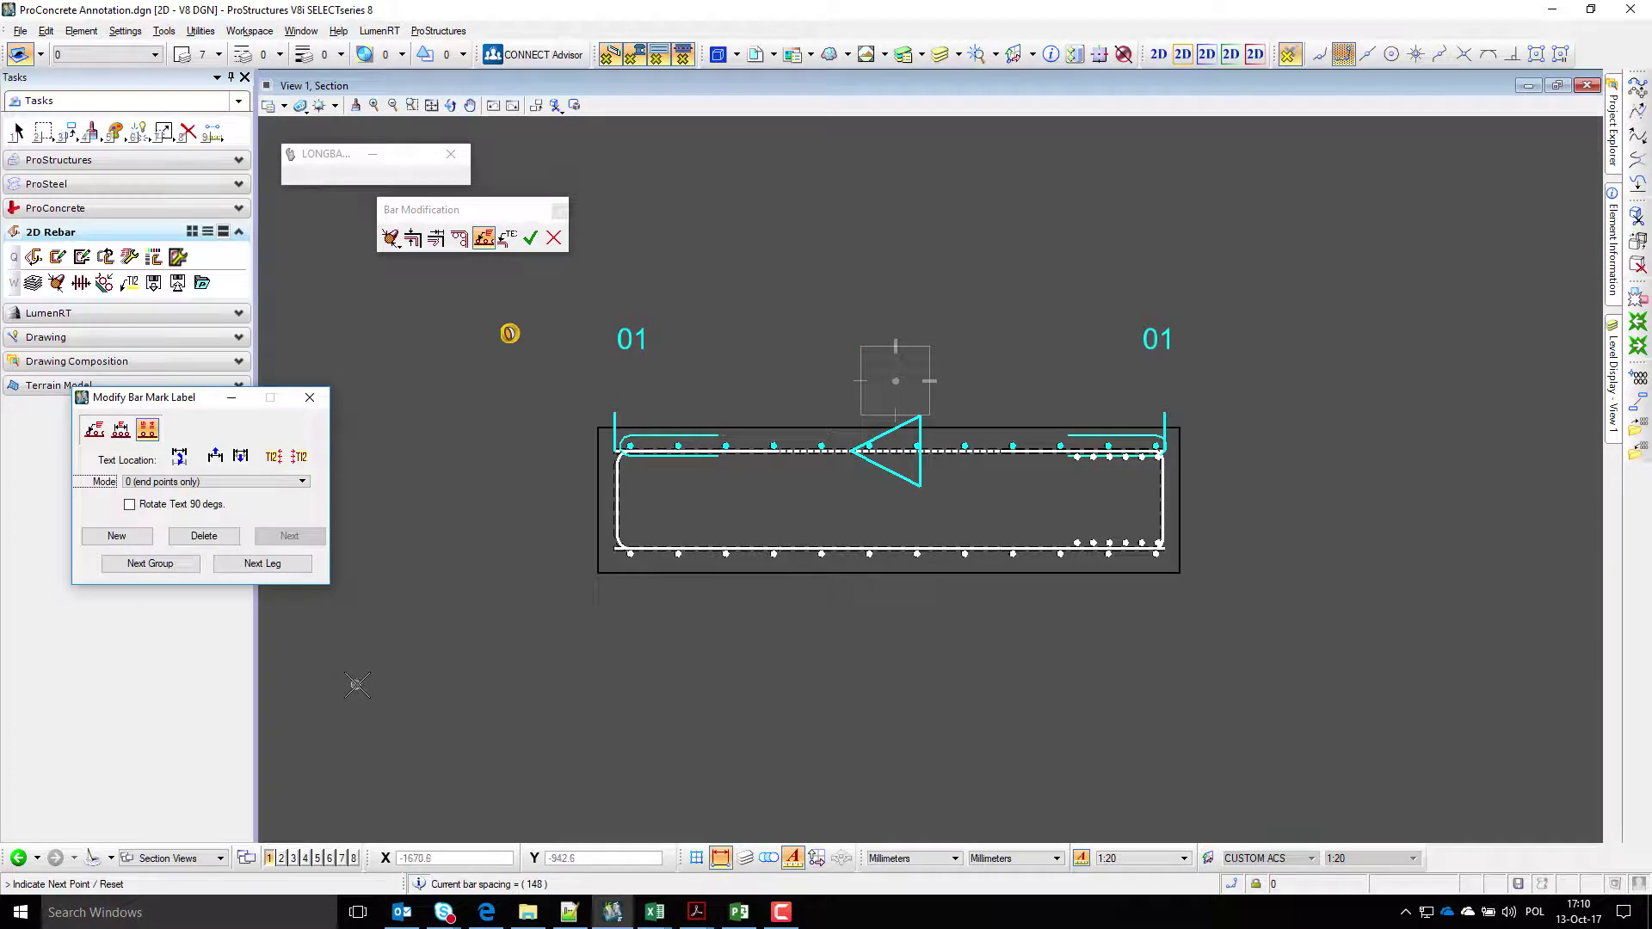
click(530, 238)
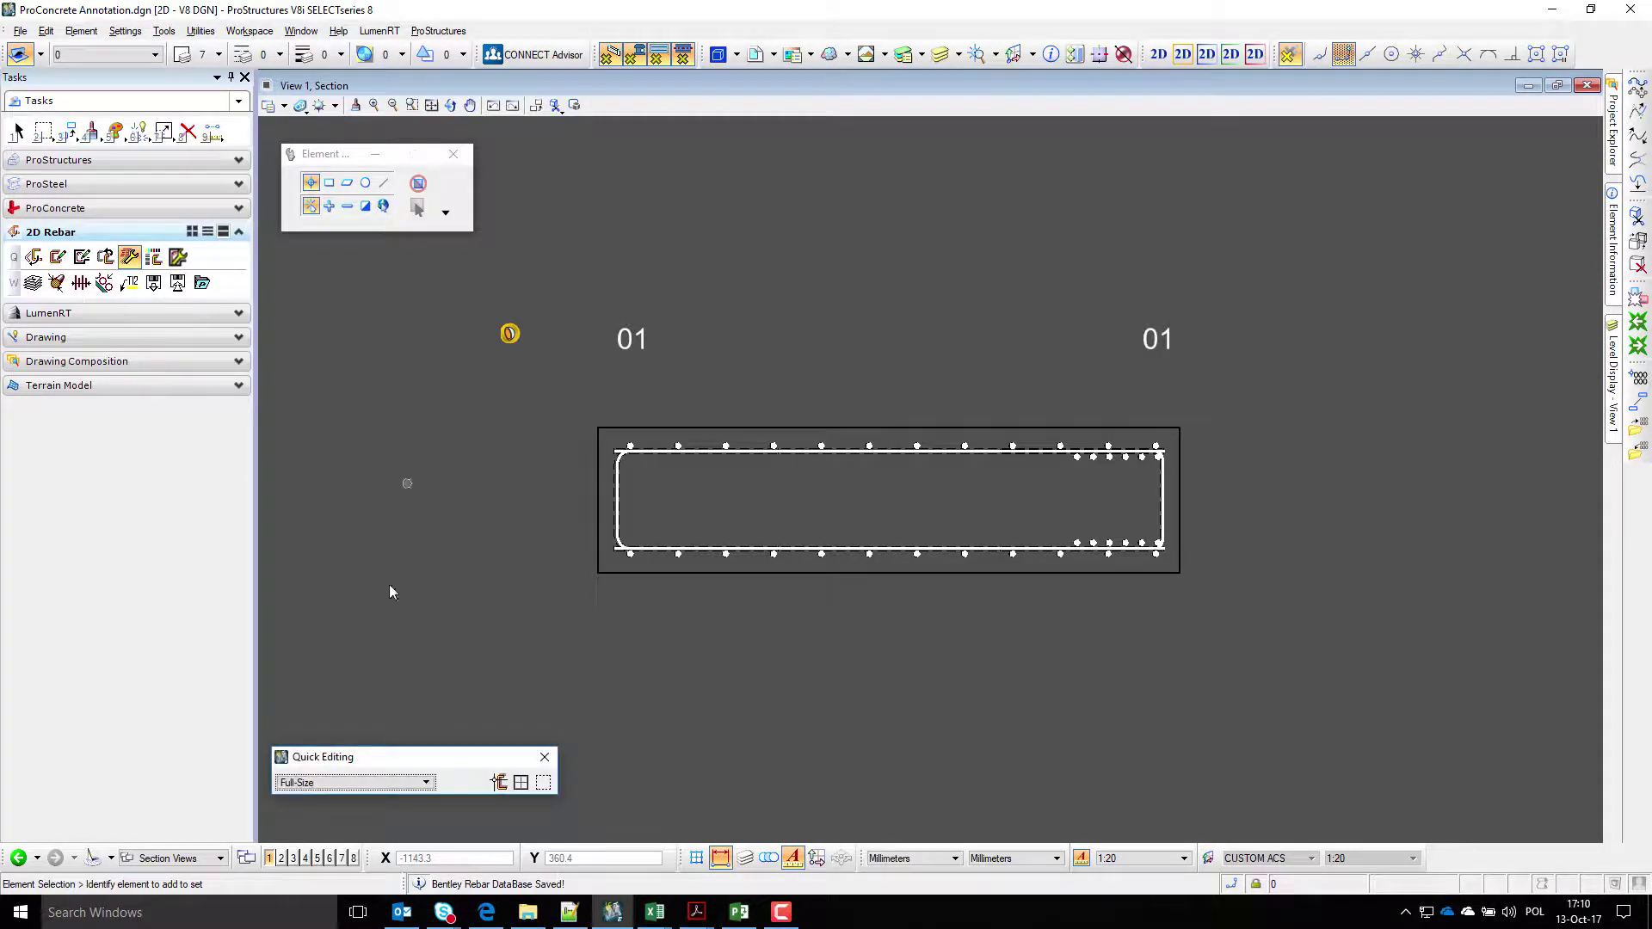
- Copy the 01 bar label from the left slab part to the top bars of the right slab part with Copy Bar Label
click(394, 785)
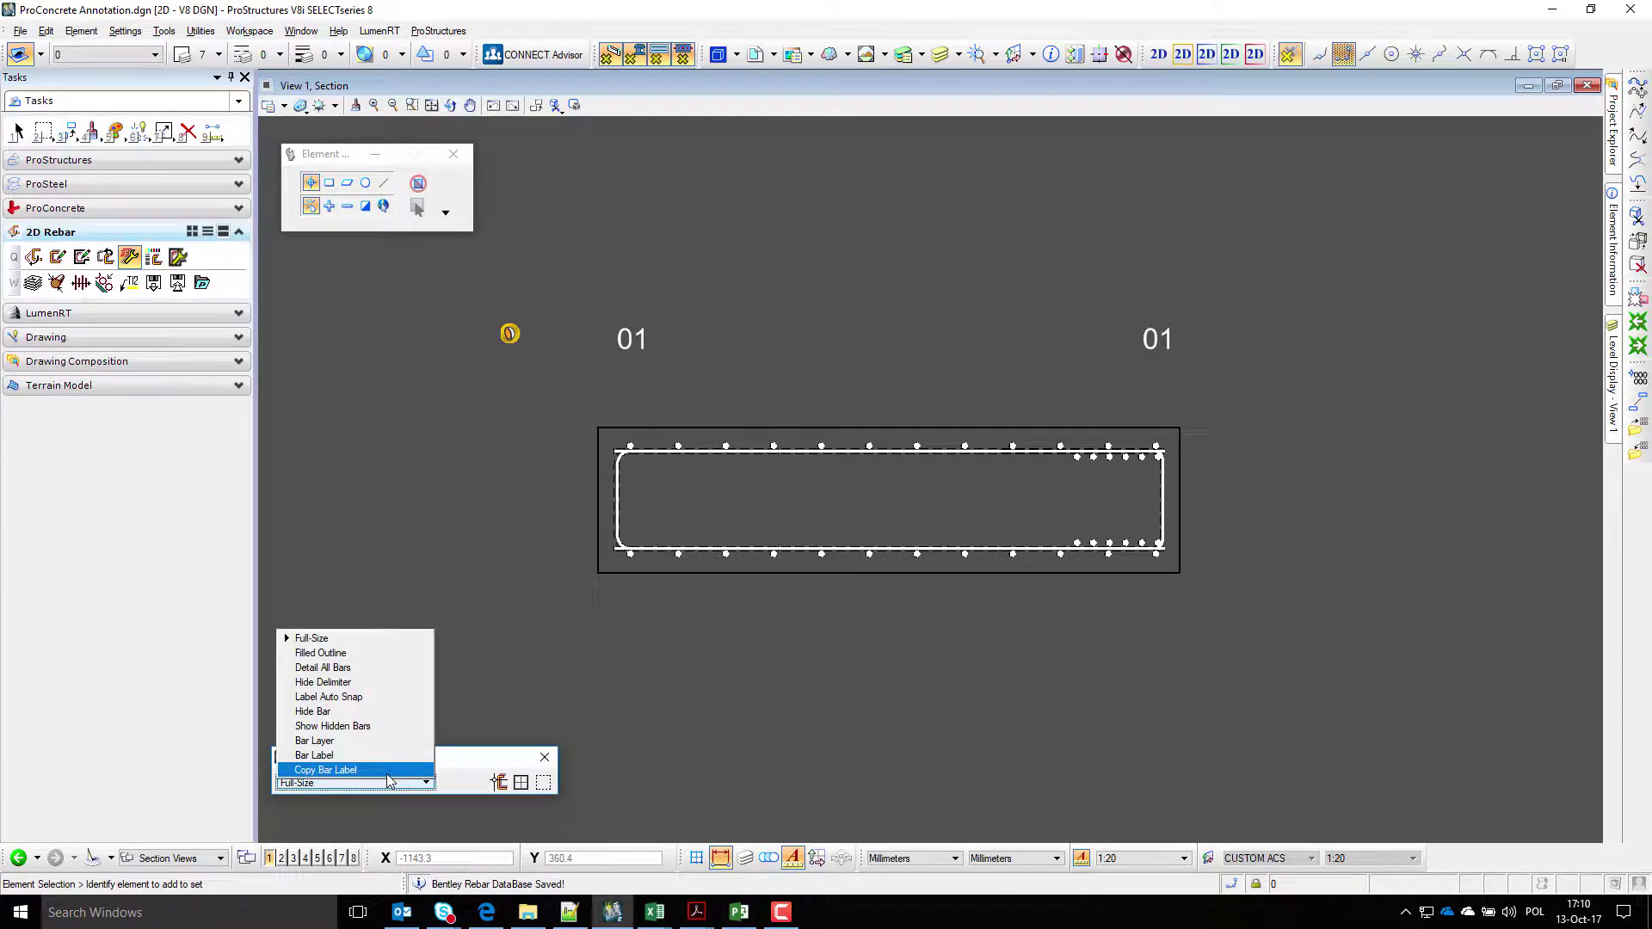
click(392, 769)
click(499, 781)
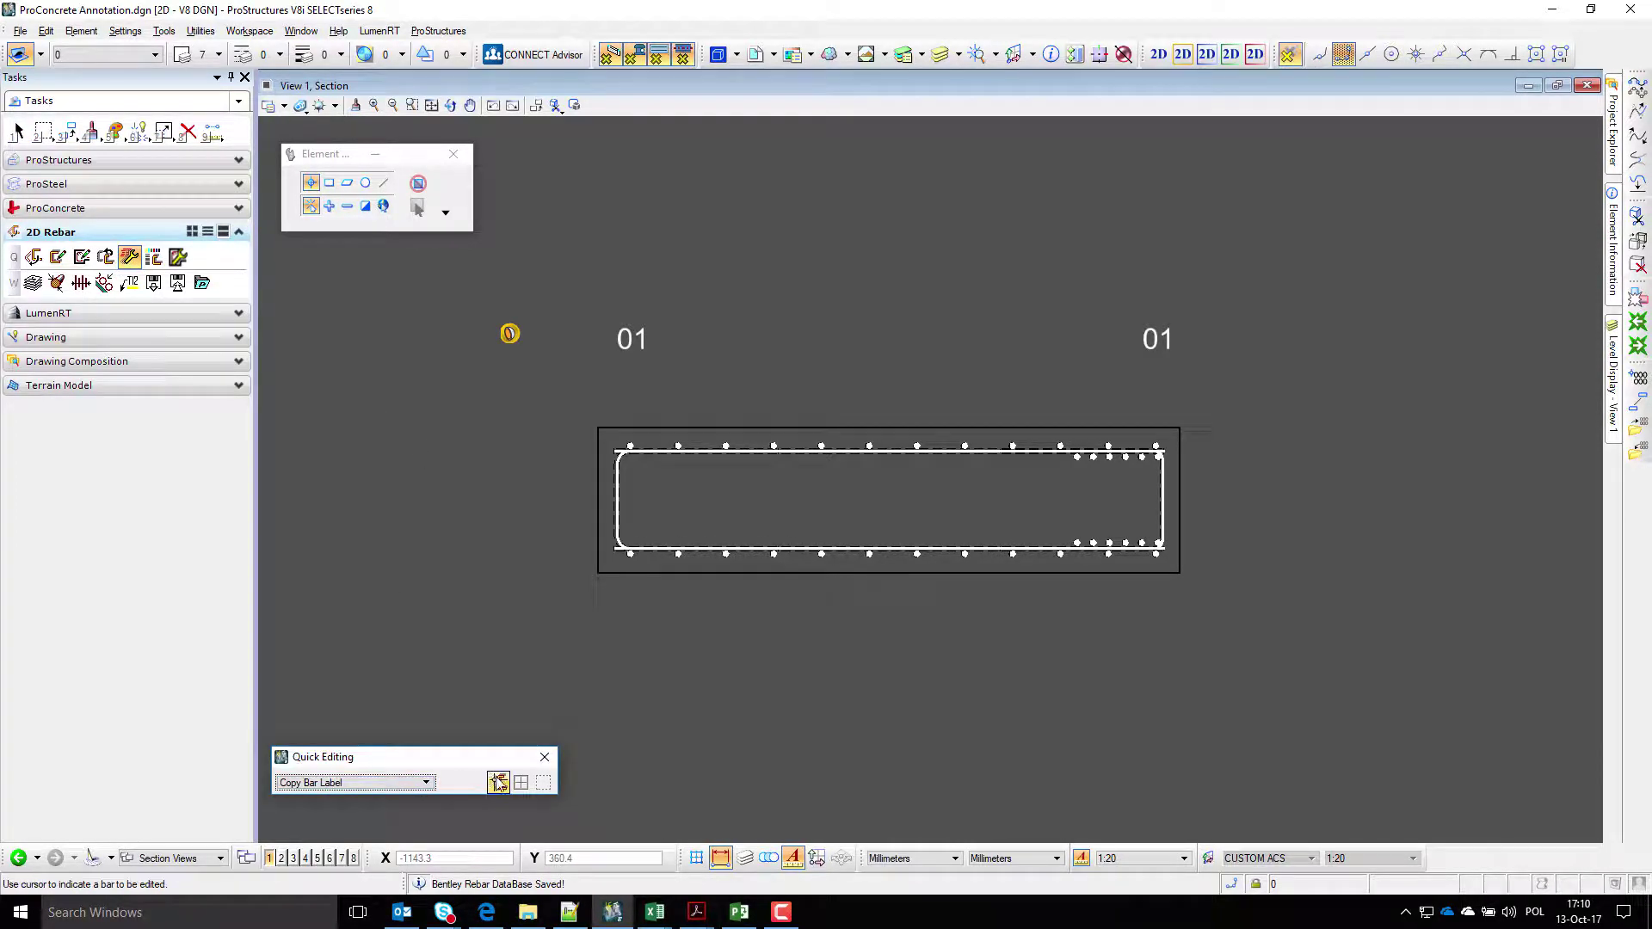
click(632, 338)
click(508, 414)
scroll(466, 430, up, 2)
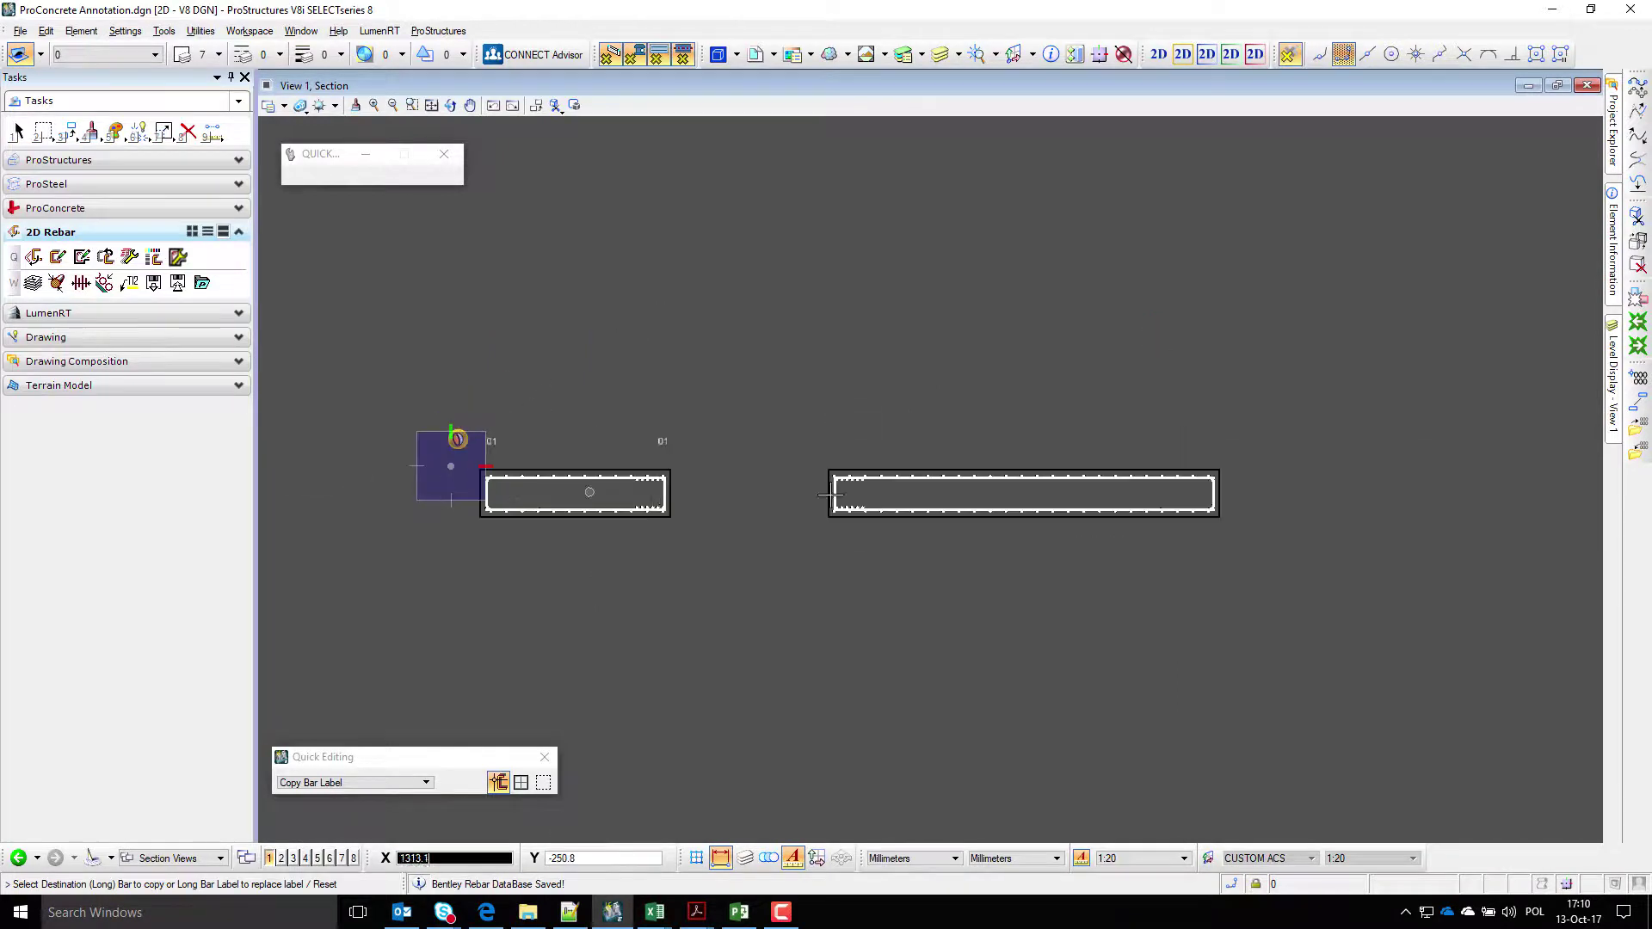
click(807, 453)
click(826, 314)
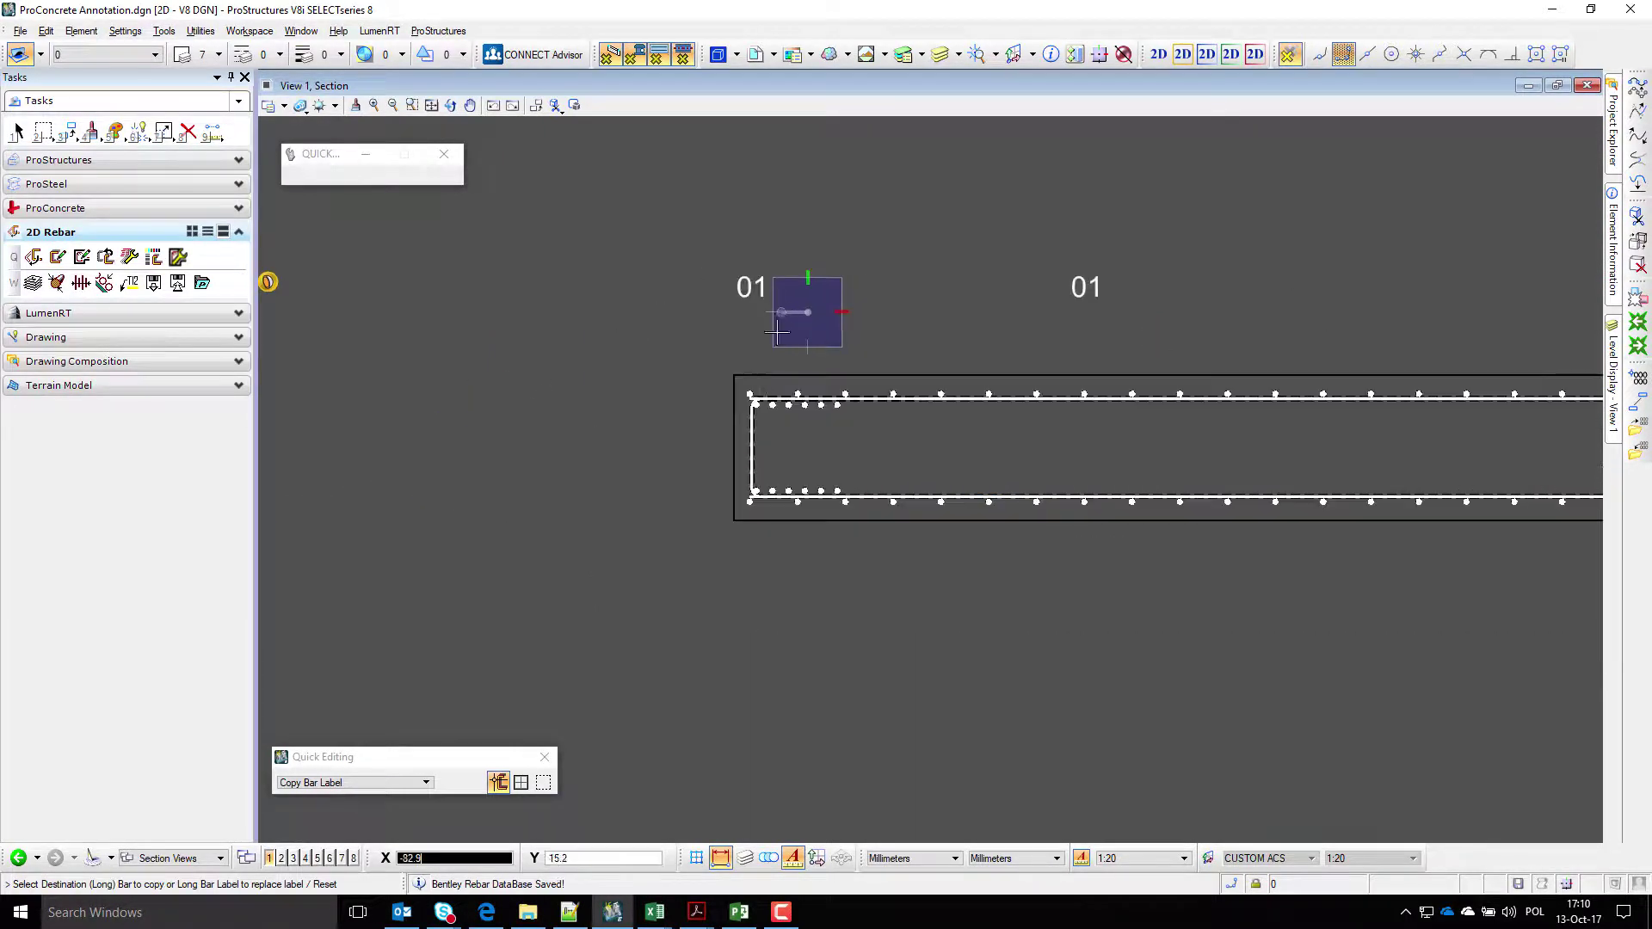
- Copy the bar label to the closely spaced upper bars beside the opening in both slab parts
scroll(762, 421, up, 2)
click(781, 435)
click(803, 497)
scroll(1192, 357, down, 2)
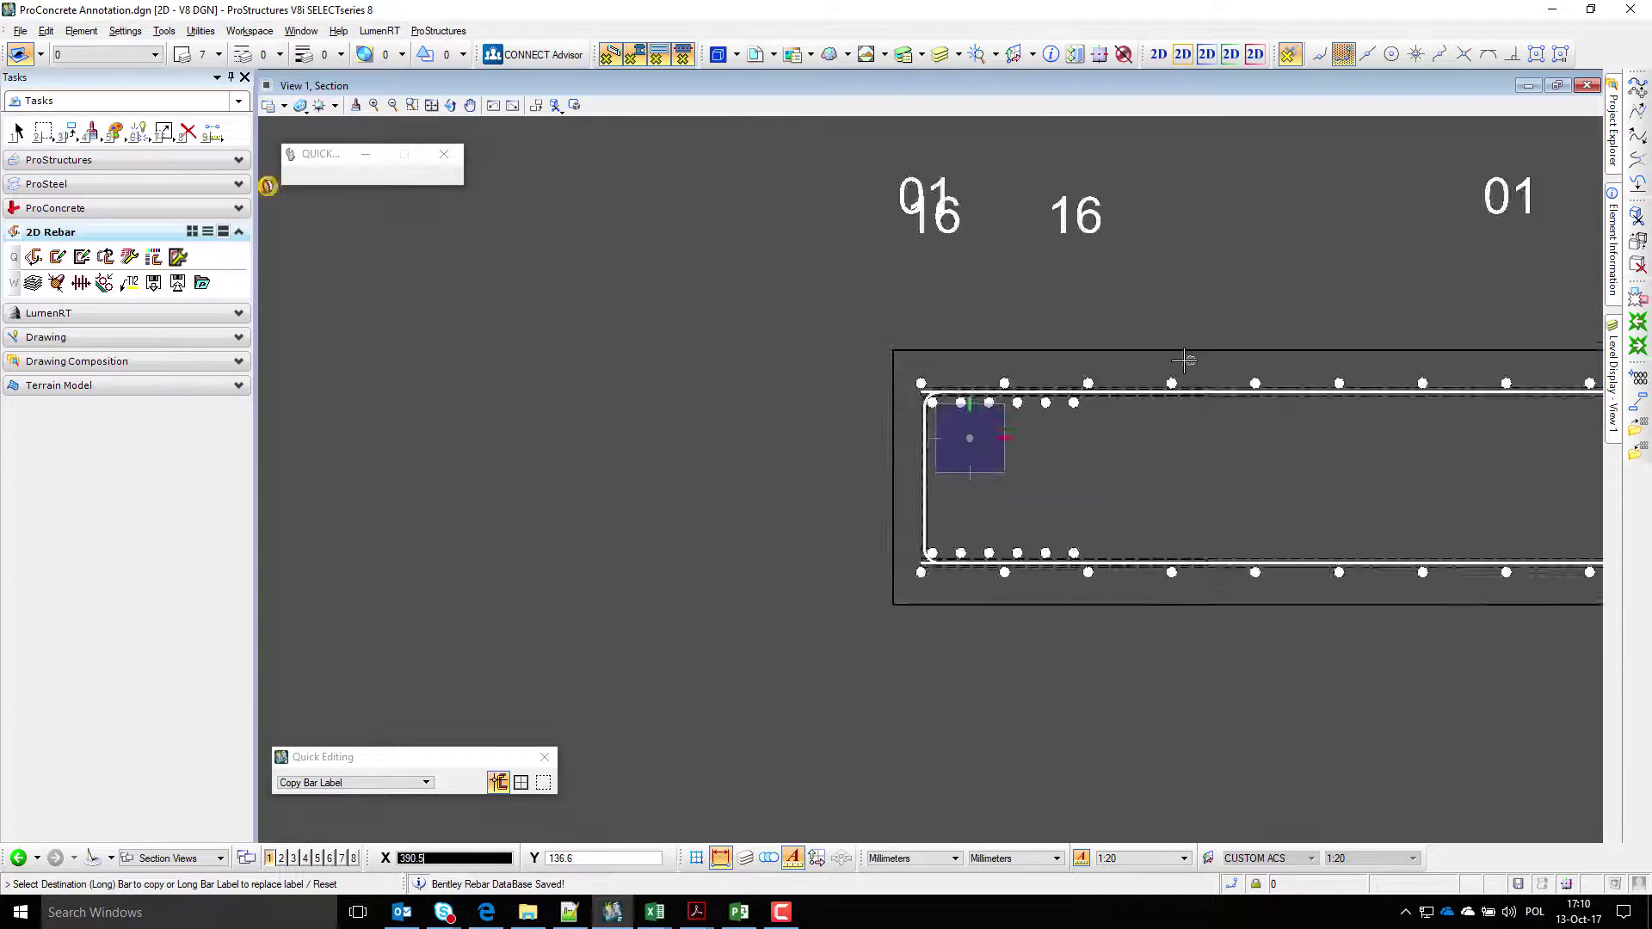
scroll(484, 378, up, 2)
click(457, 405)
click(818, 473)
scroll(597, 473, down, 3)
scroll(403, 477, up, 2)
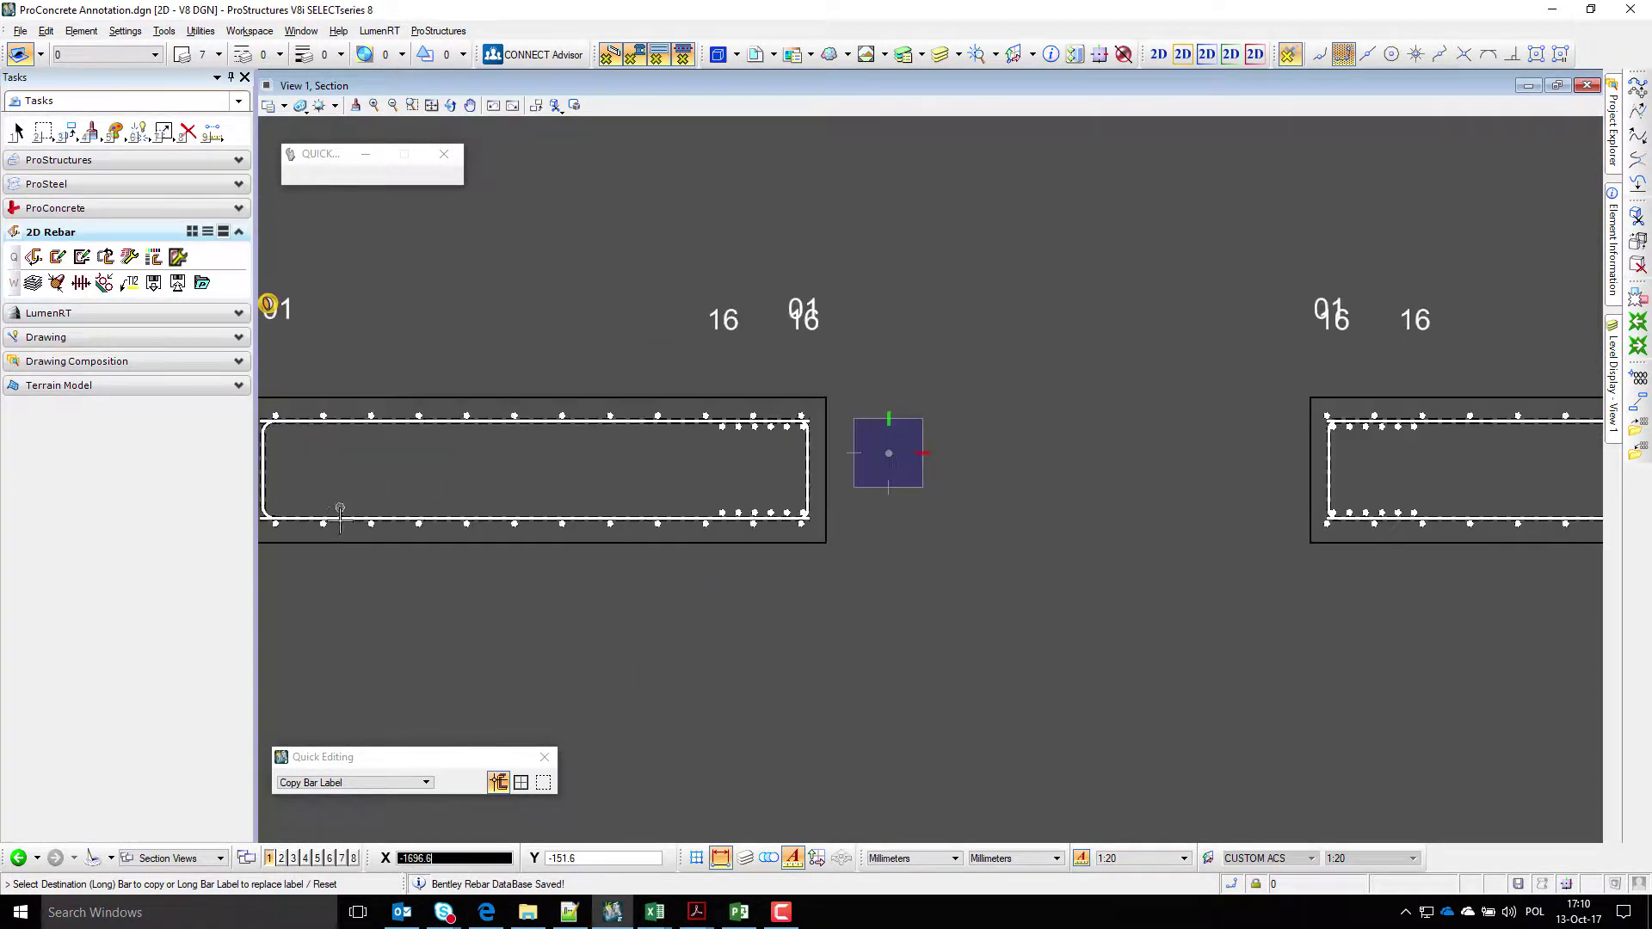
- Copy the bar label to the bottom bar group of the left slab part and end the copying
click(322, 528)
click(505, 582)
middle_drag(451, 638, 641, 595)
right_click(338, 362)
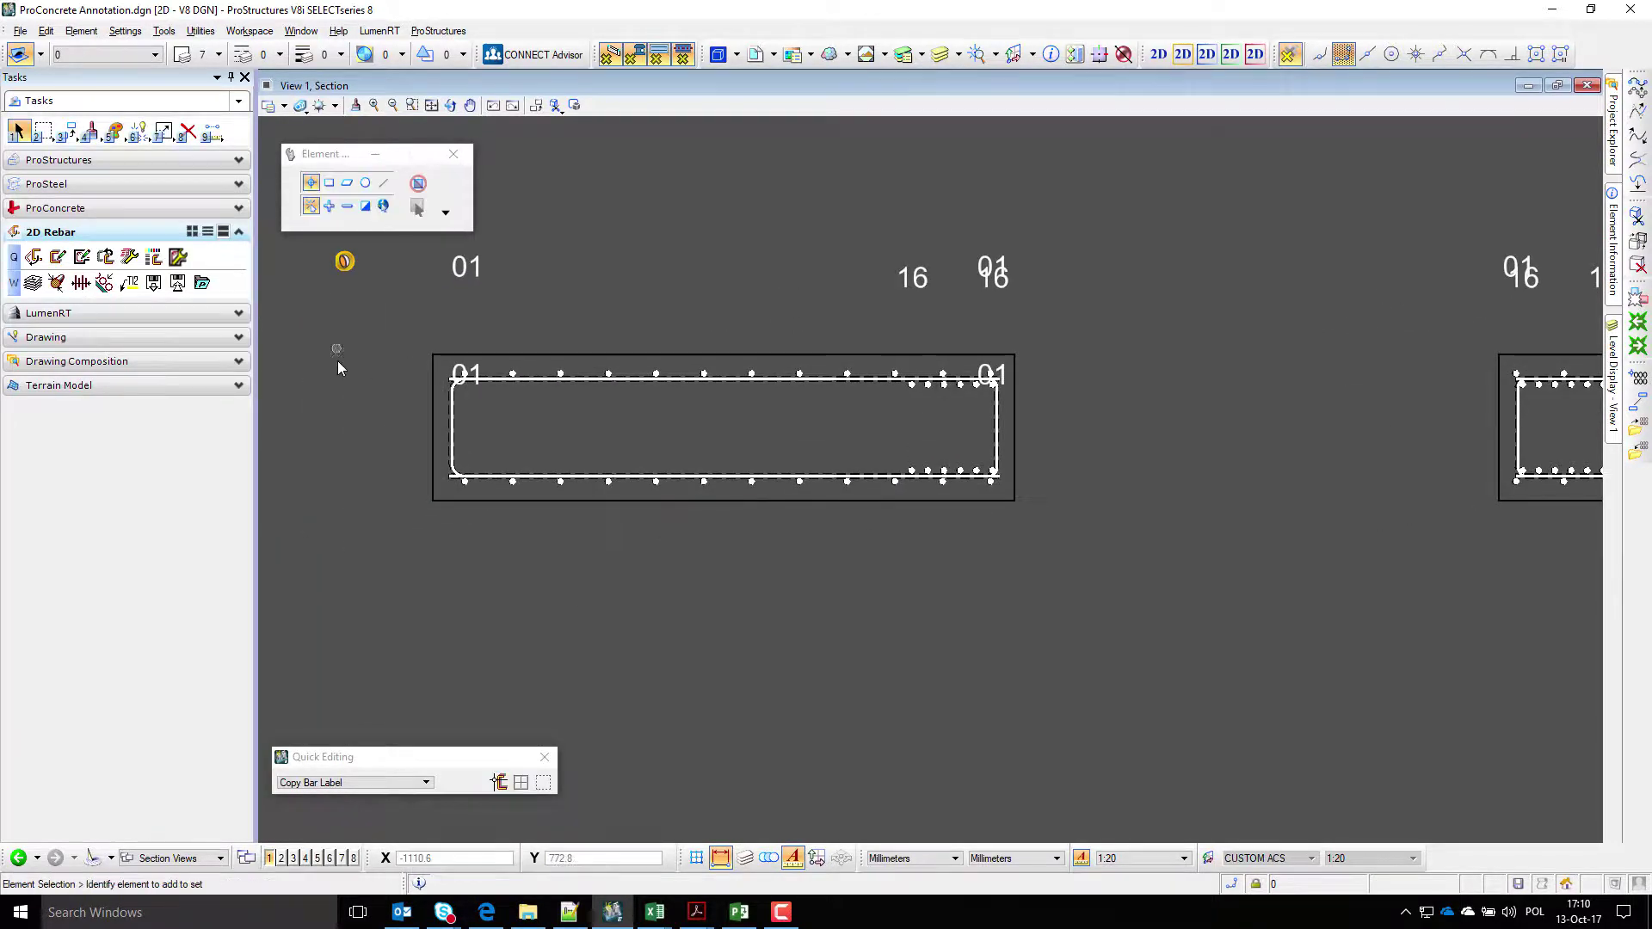
- Flip the left slab part's bottom bar marks to below the slab and shift them outward
click(32, 256)
click(469, 372)
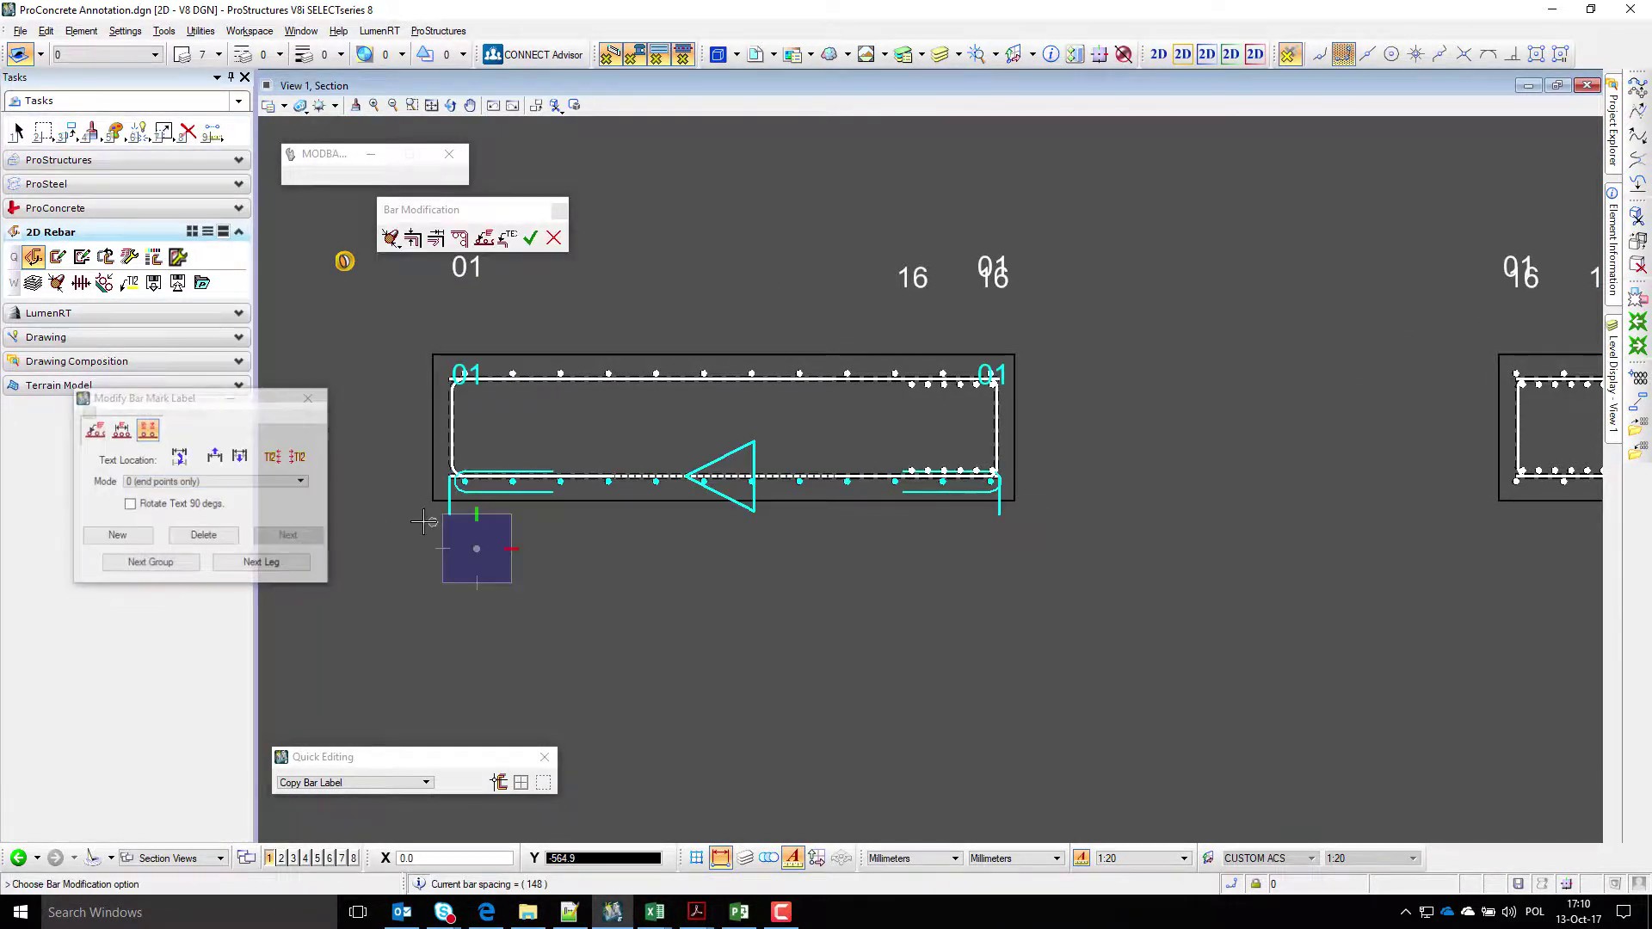
click(187, 460)
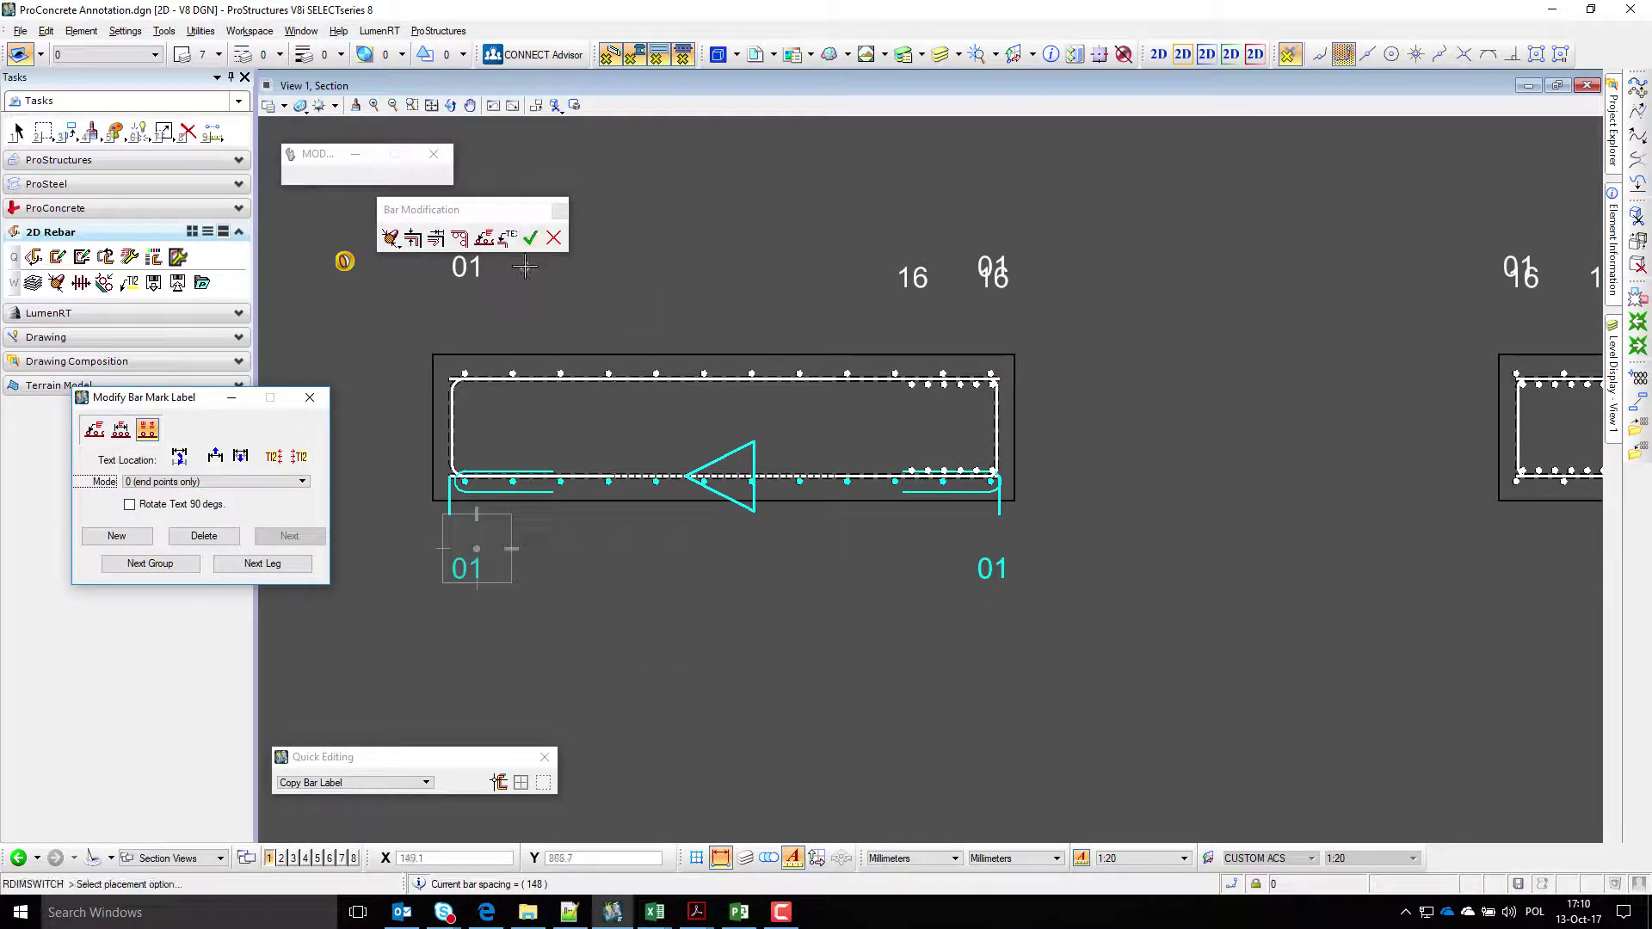
click(245, 464)
click(216, 461)
click(217, 461)
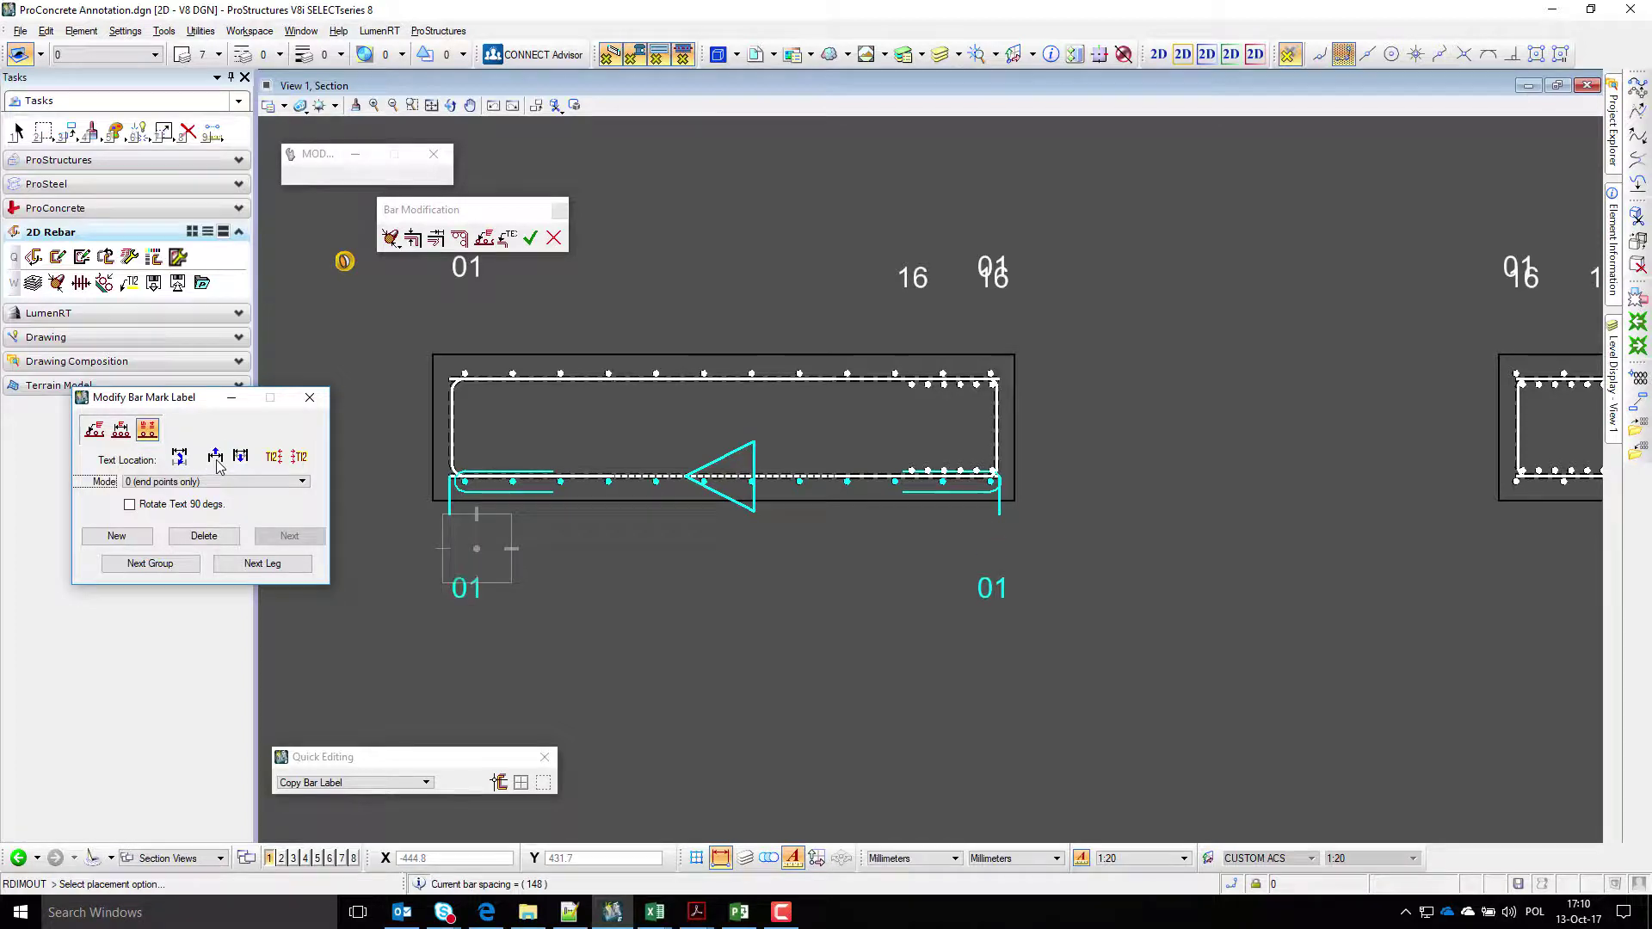
click(530, 238)
- Shift the left slab part's upper 01 bar marks outward, clear of the 16 marks
click(977, 260)
click(1127, 305)
click(242, 461)
click(529, 238)
key(Escape)
- Shift the right slab part's upper 01 bar marks outward, clear of the 16 marks
middle_drag(885, 384, 413, 384)
scroll(344, 478, down, 2)
click(34, 261)
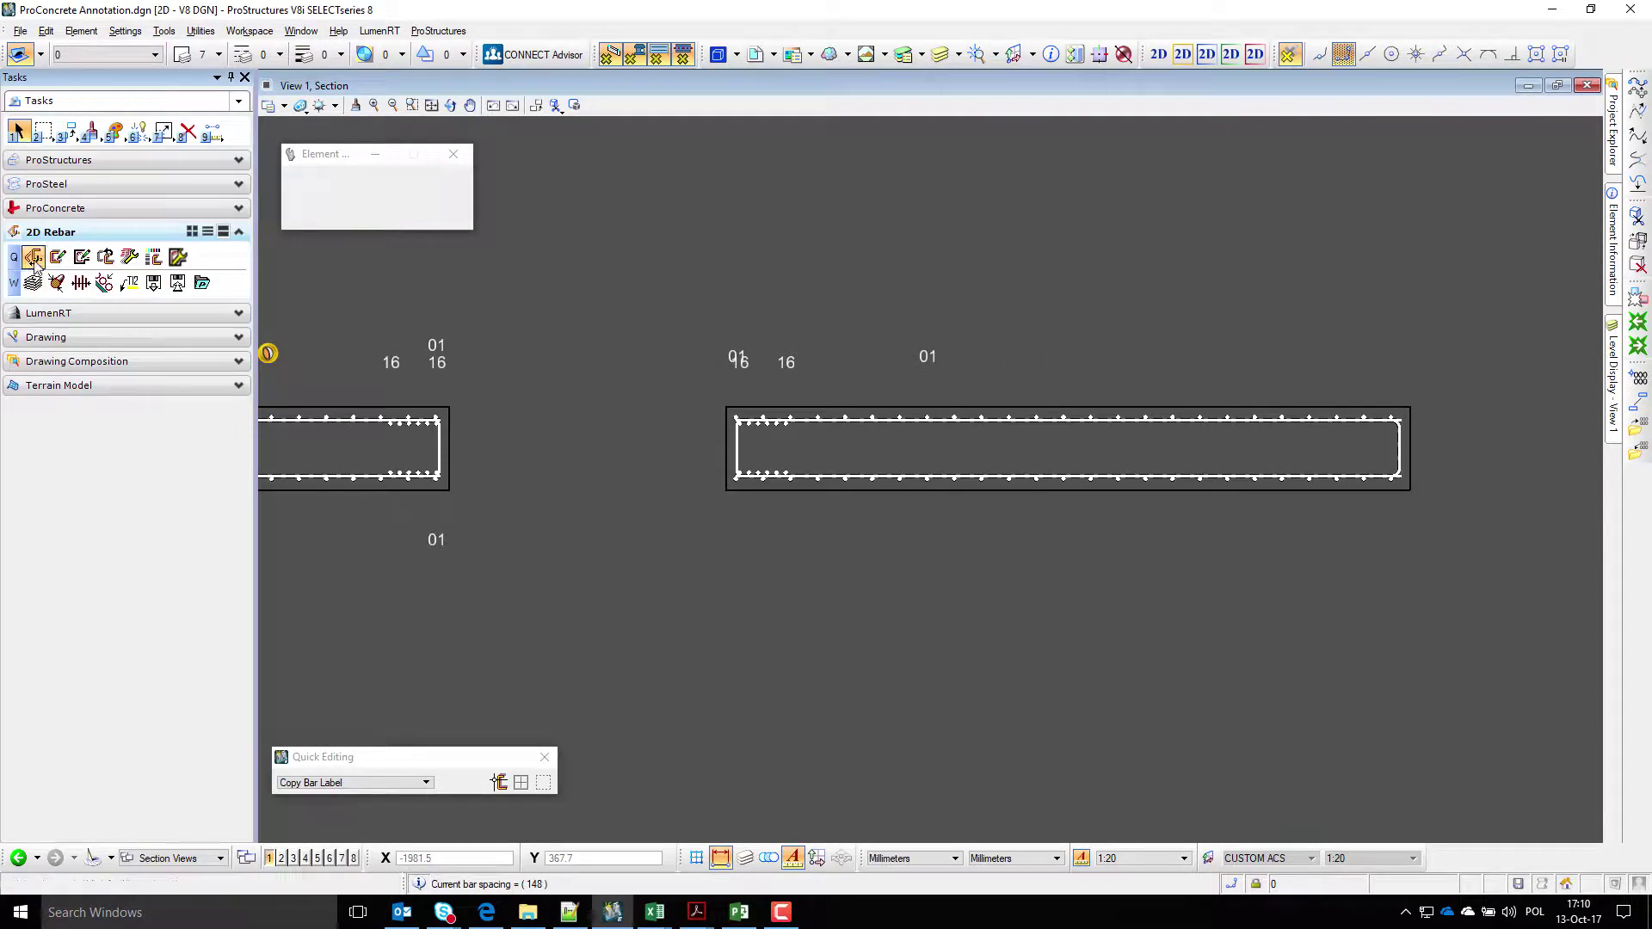
click(686, 398)
click(243, 460)
click(530, 237)
- Copy the left slab part's bottom bar label to the bottom bars of the right slab part
middle_drag(526, 404, 853, 322)
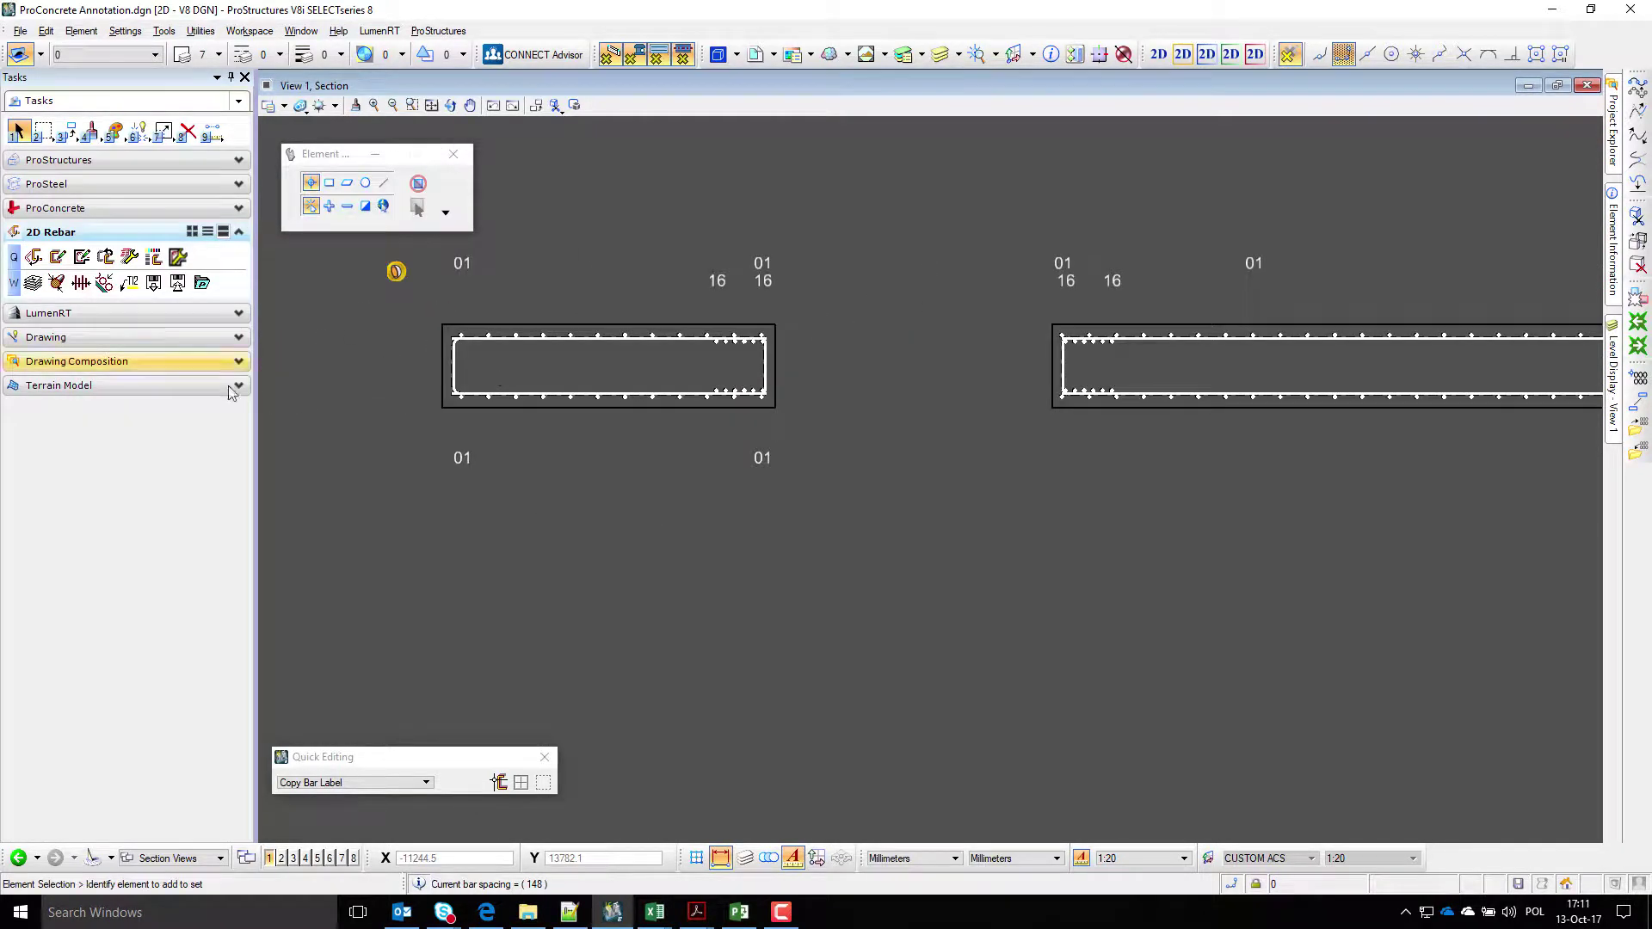
click(137, 264)
click(765, 459)
scroll(1093, 397, up, 2)
click(1085, 501)
click(1144, 509)
key(Escape)
- Adjust the offset of the right slab part's bottom bar marks so that they do not overlap
click(33, 256)
click(1058, 487)
click(1139, 571)
click(242, 458)
click(526, 236)
- Copy the lower bar label to the closely spaced bottom bars beside the opening in the left slab part
click(498, 783)
click(1057, 492)
click(494, 394)
key(Escape)
scroll(673, 578, down, 2)
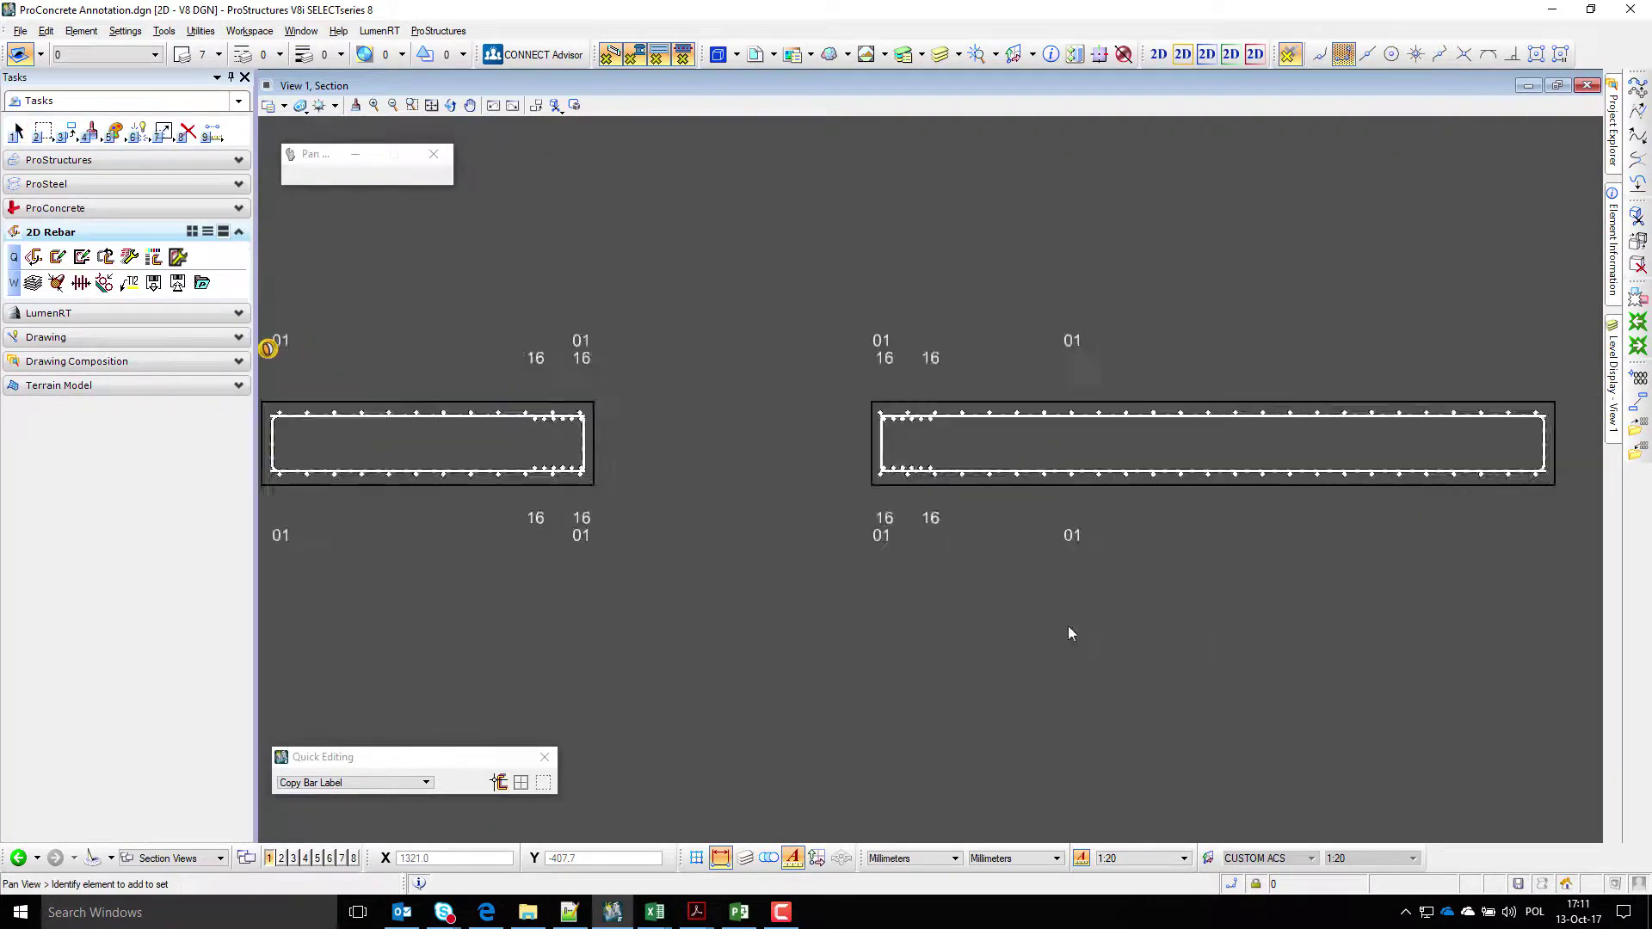
- Switch to the default structural model, select a reinforcement mat and examine its bars at the slanted slab corner from the top
click(221, 858)
click(400, 783)
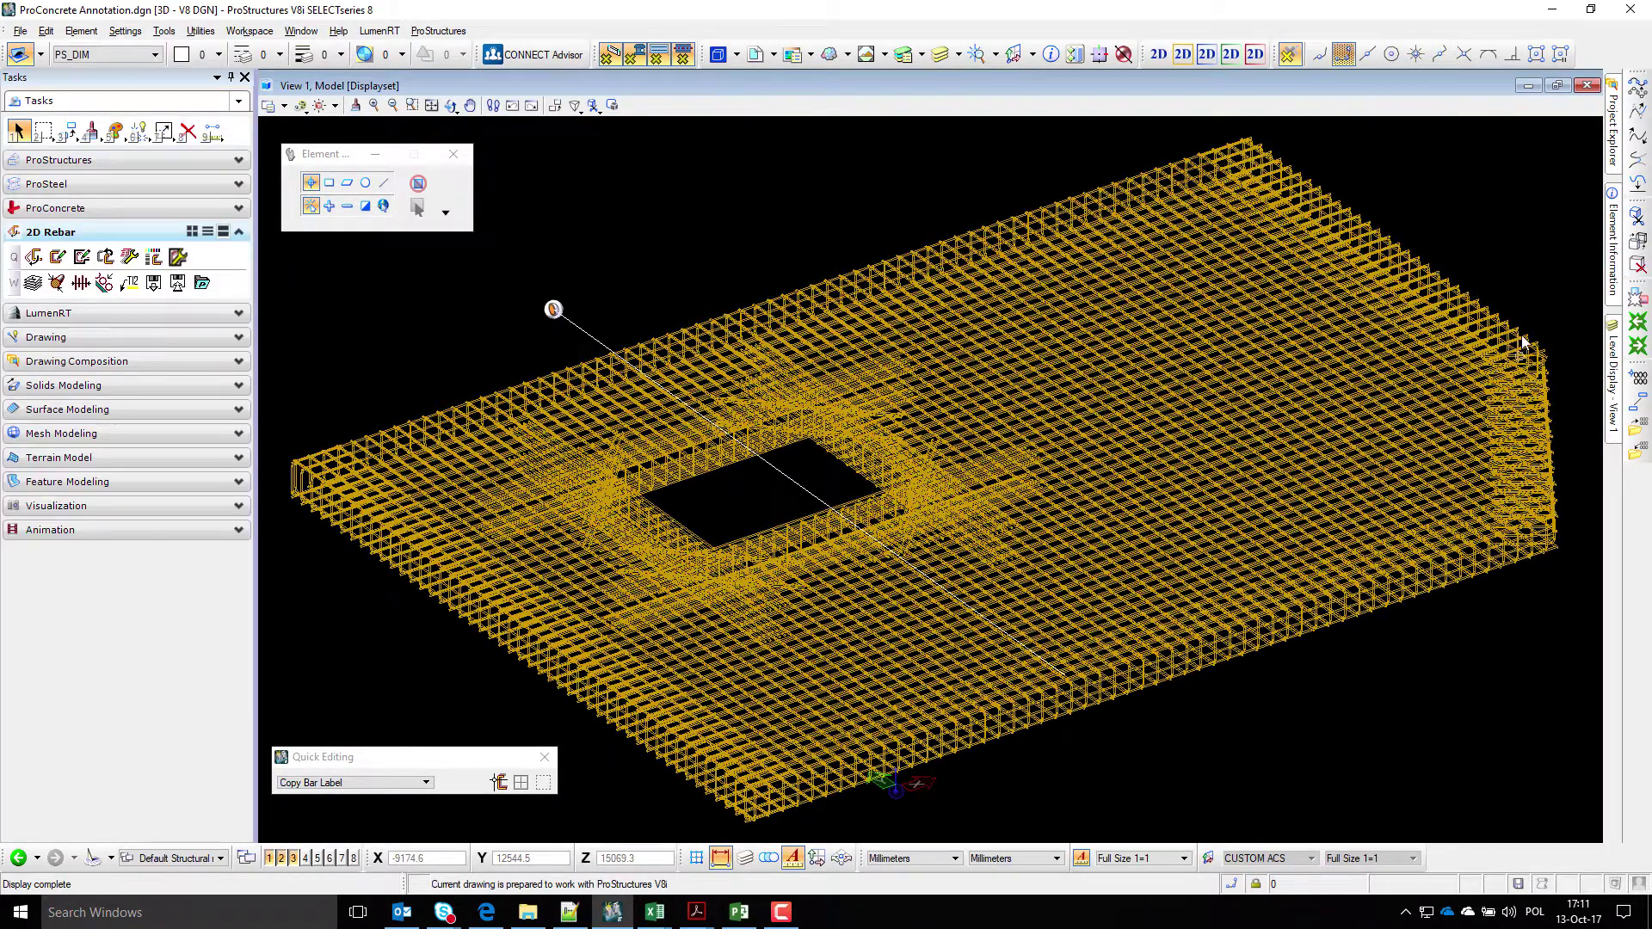
click(1106, 606)
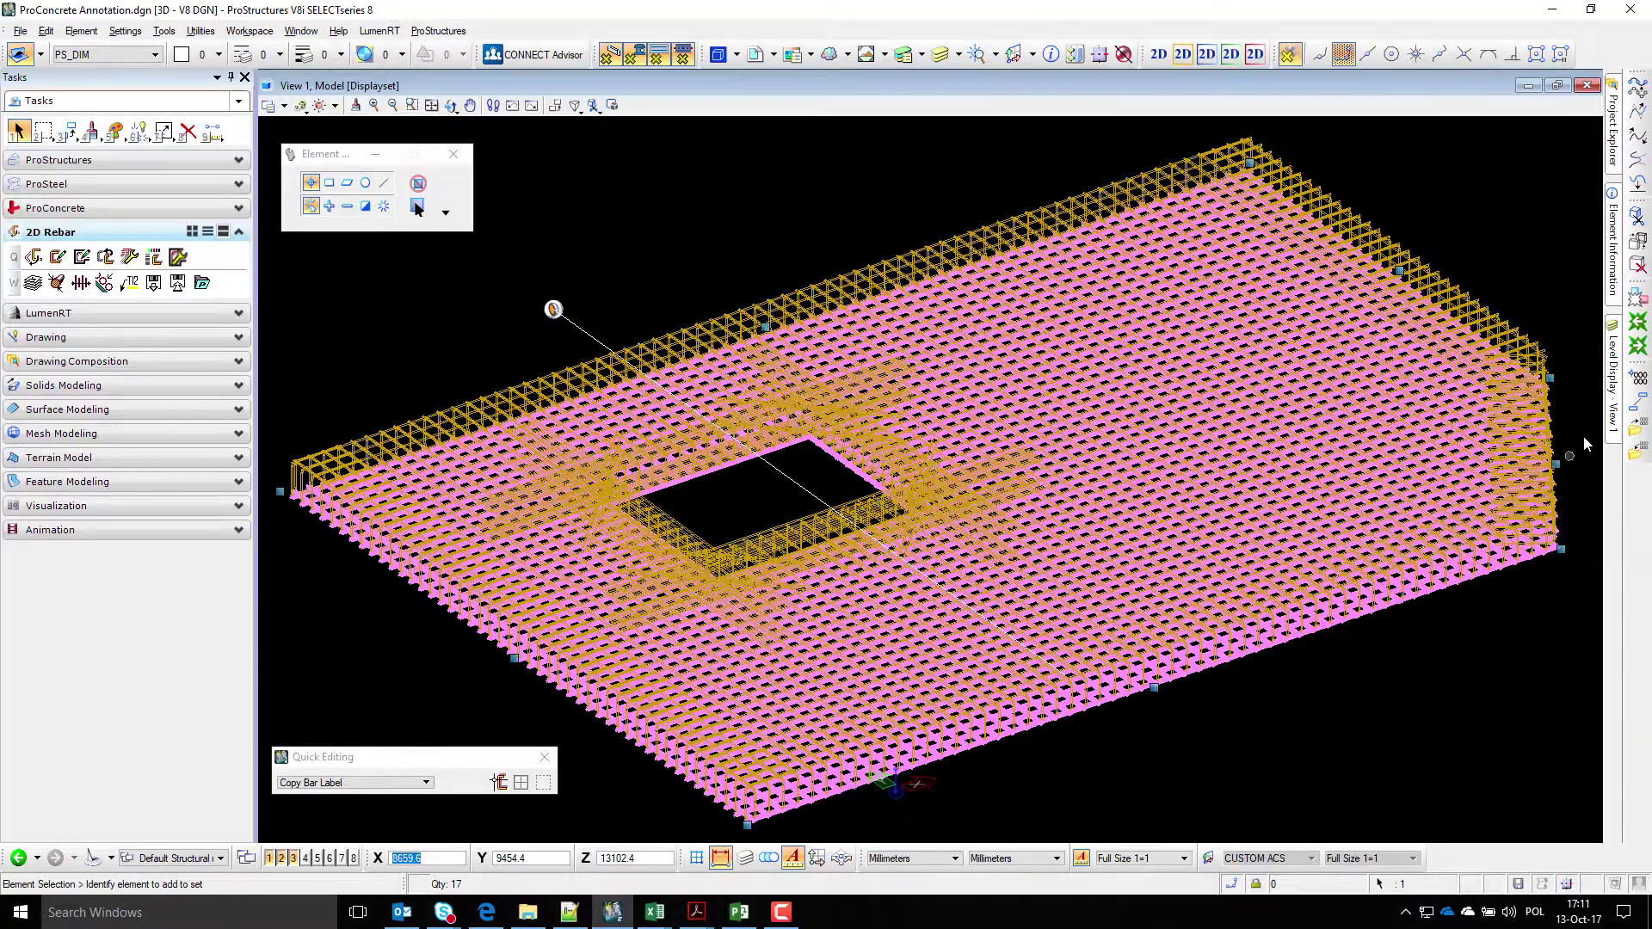
scroll(1583, 436, up, 3)
shift+middle_drag(1548, 451, 1553, 477)
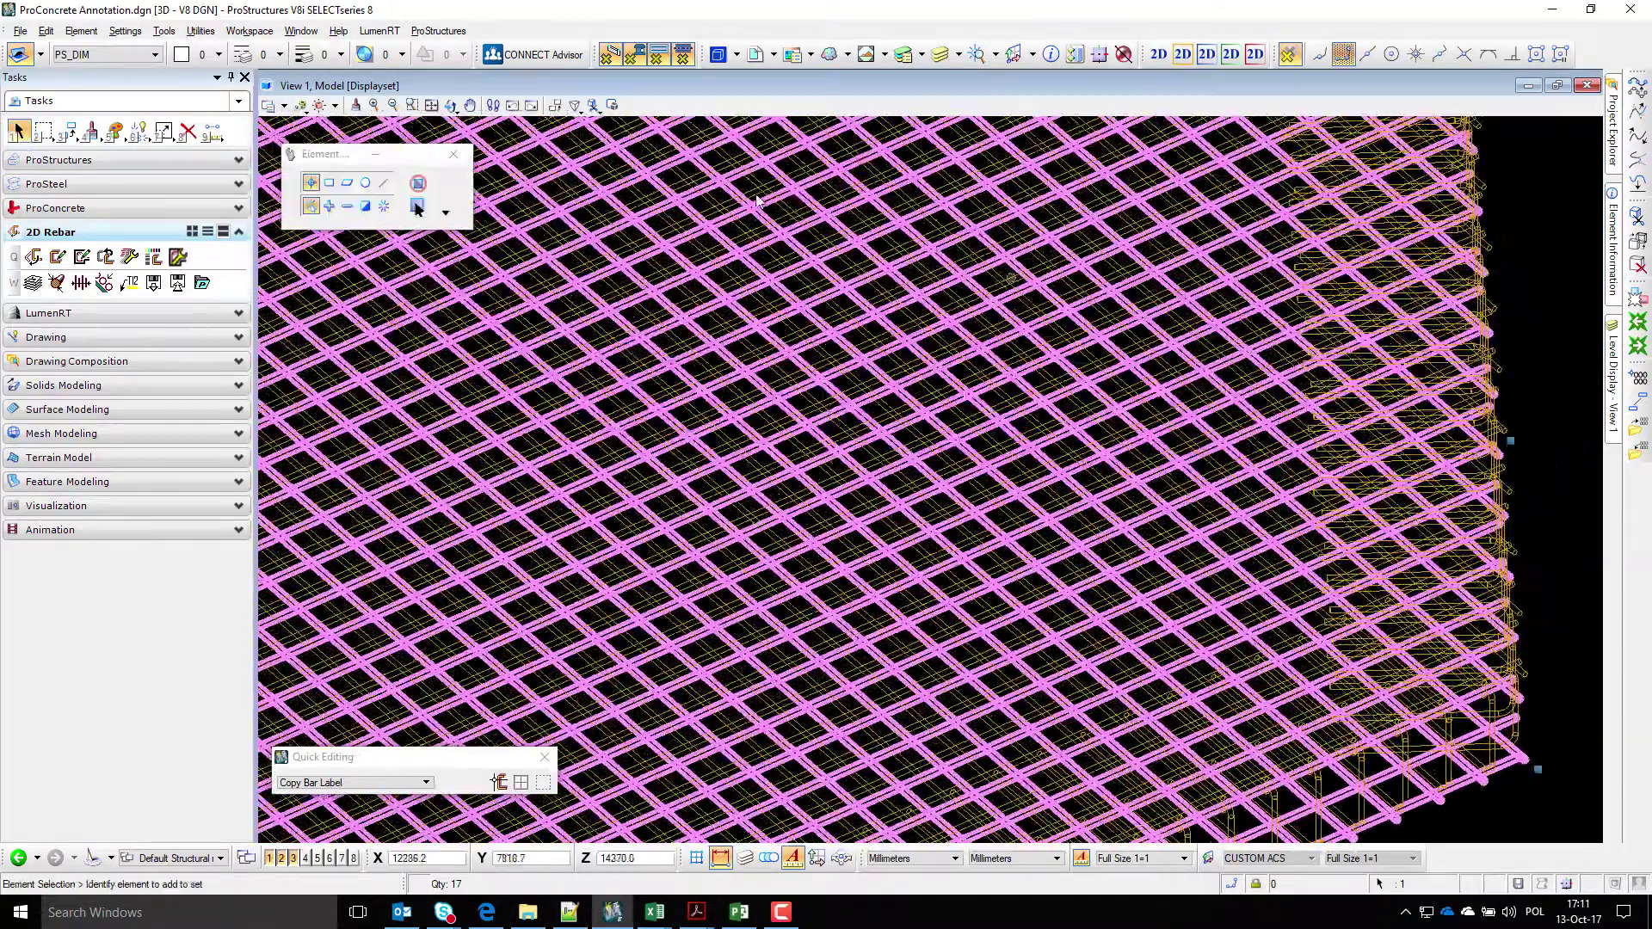
click(450, 105)
click(501, 147)
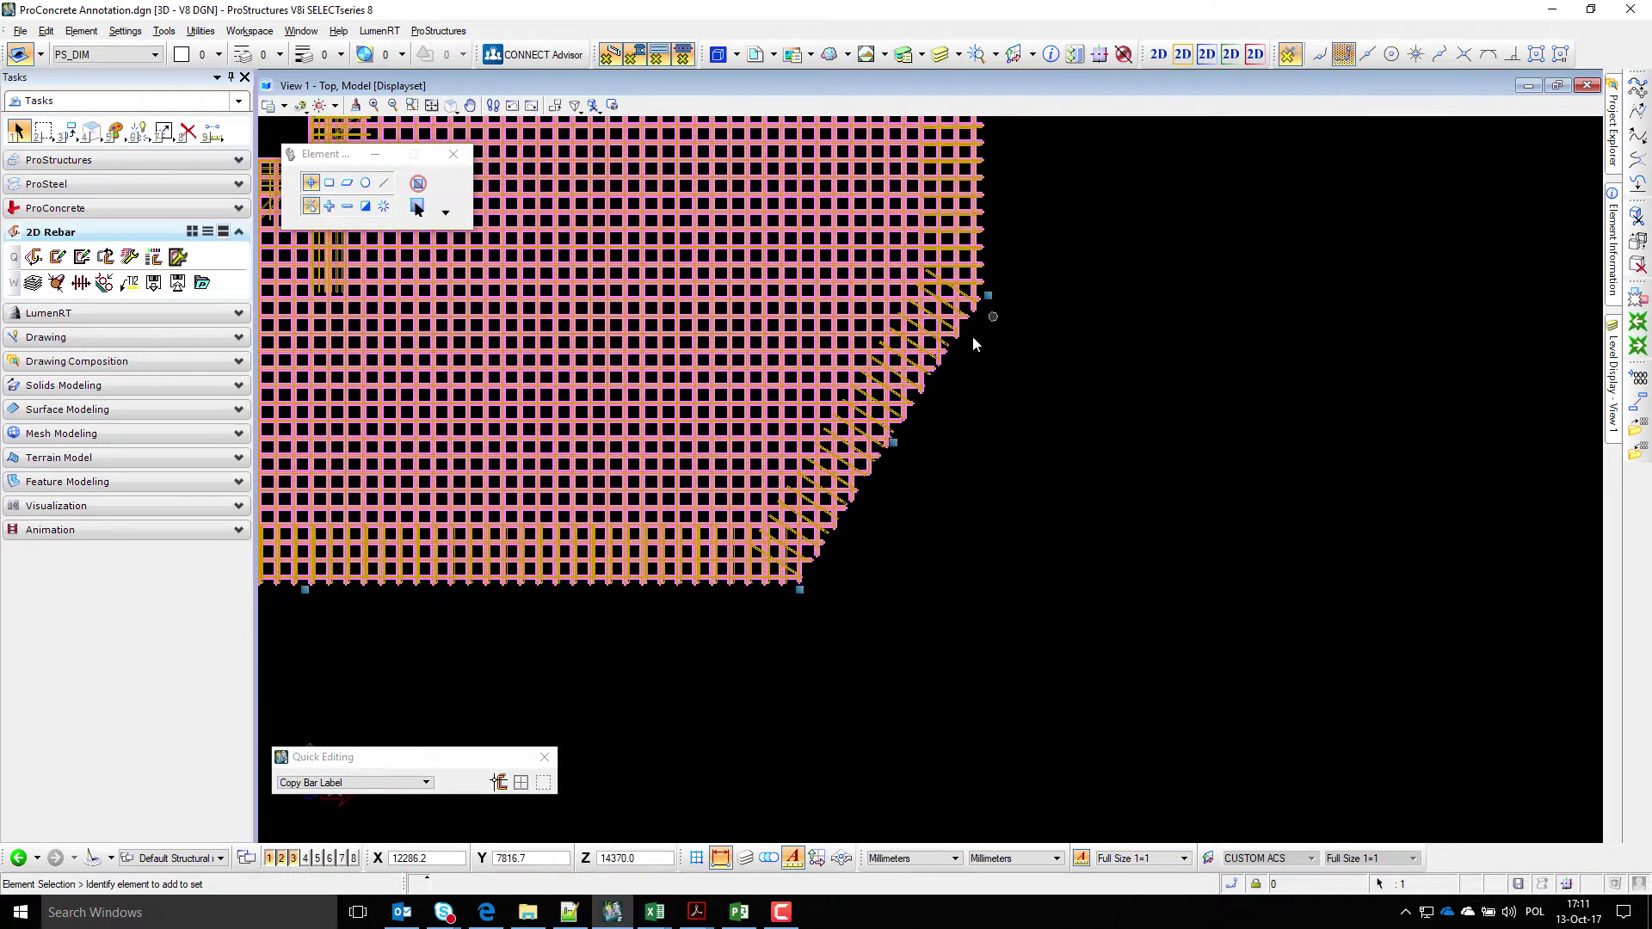
- Return to the Section Views model and add a dimension-type group label with the text "$kle - $klb" to the right slab part's top bars
click(180, 851)
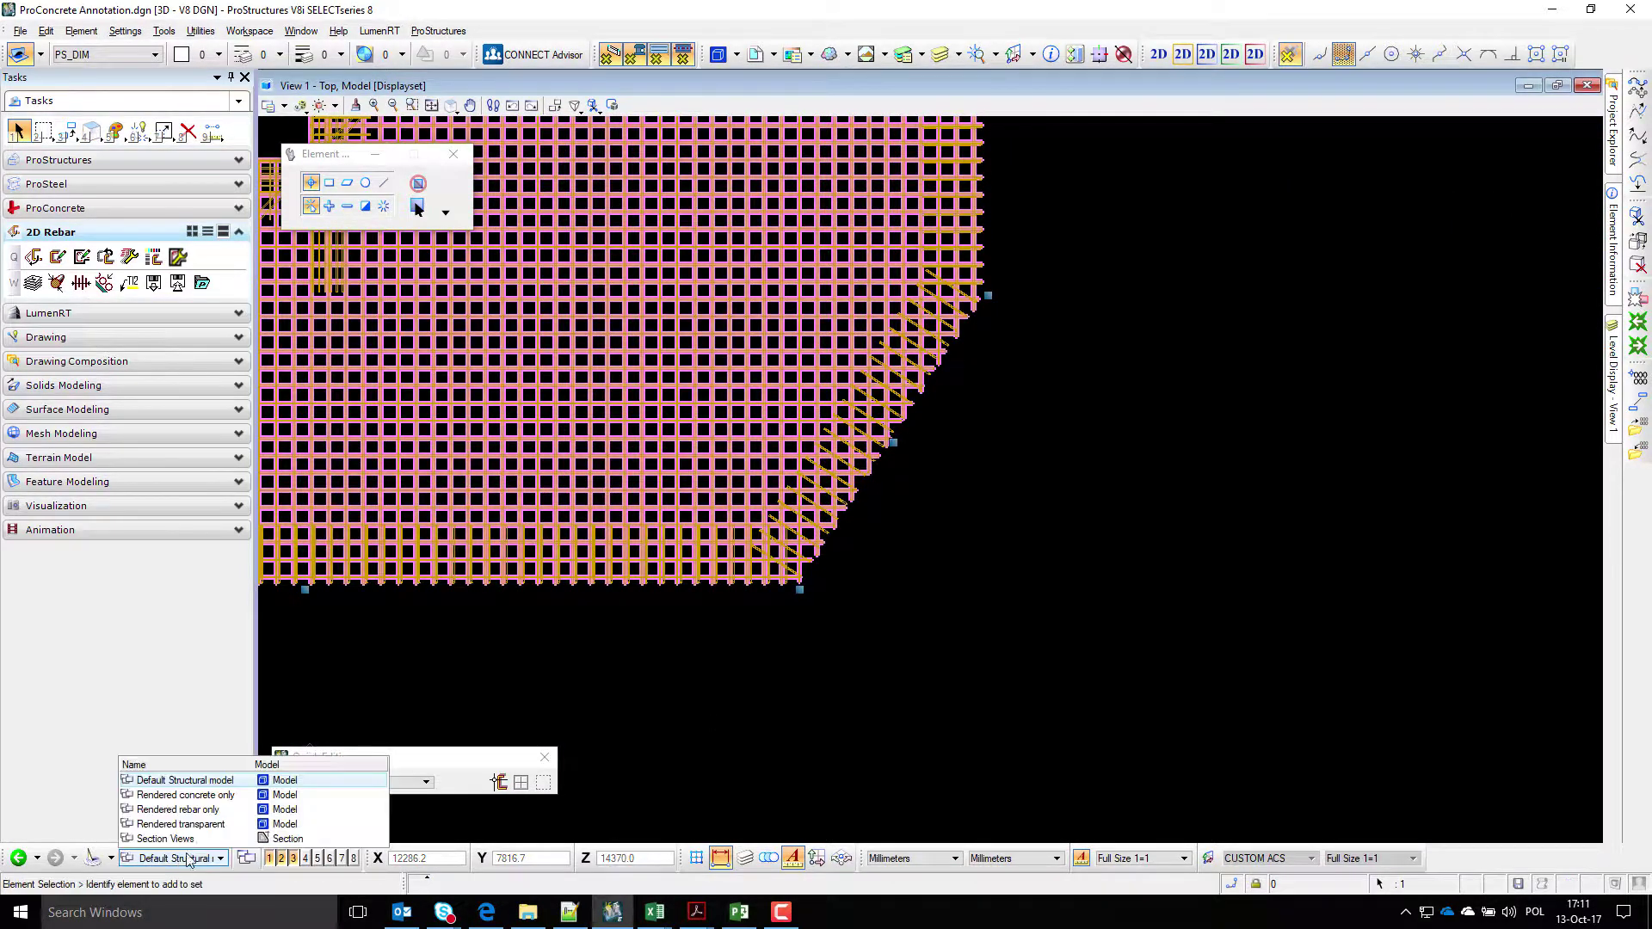
click(205, 843)
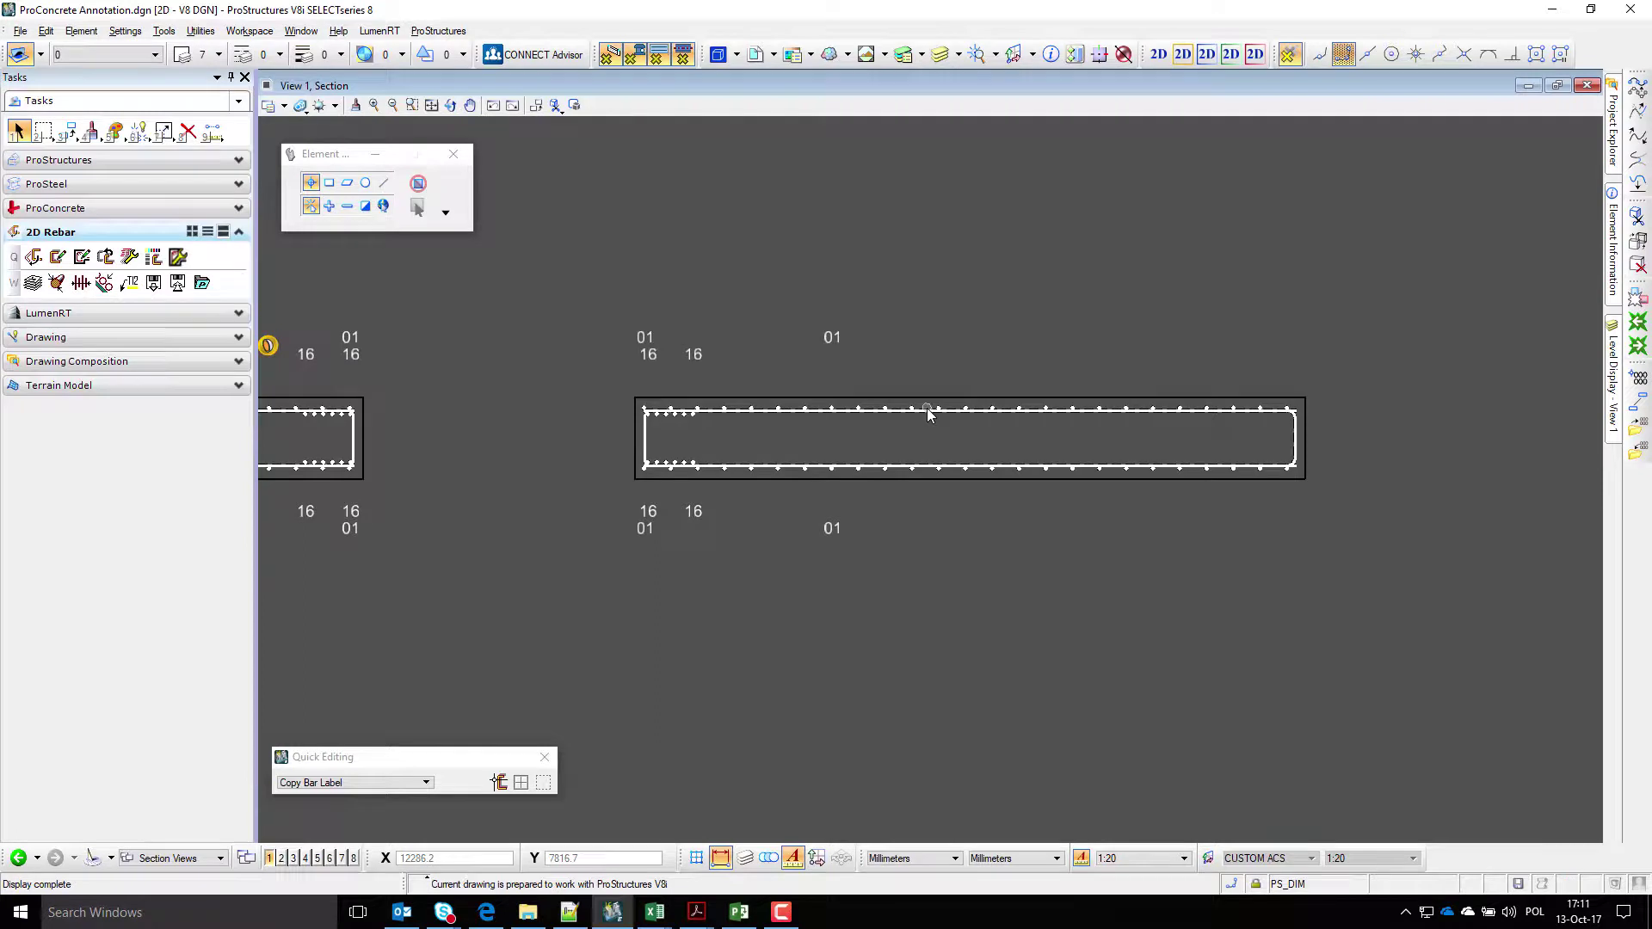
click(33, 257)
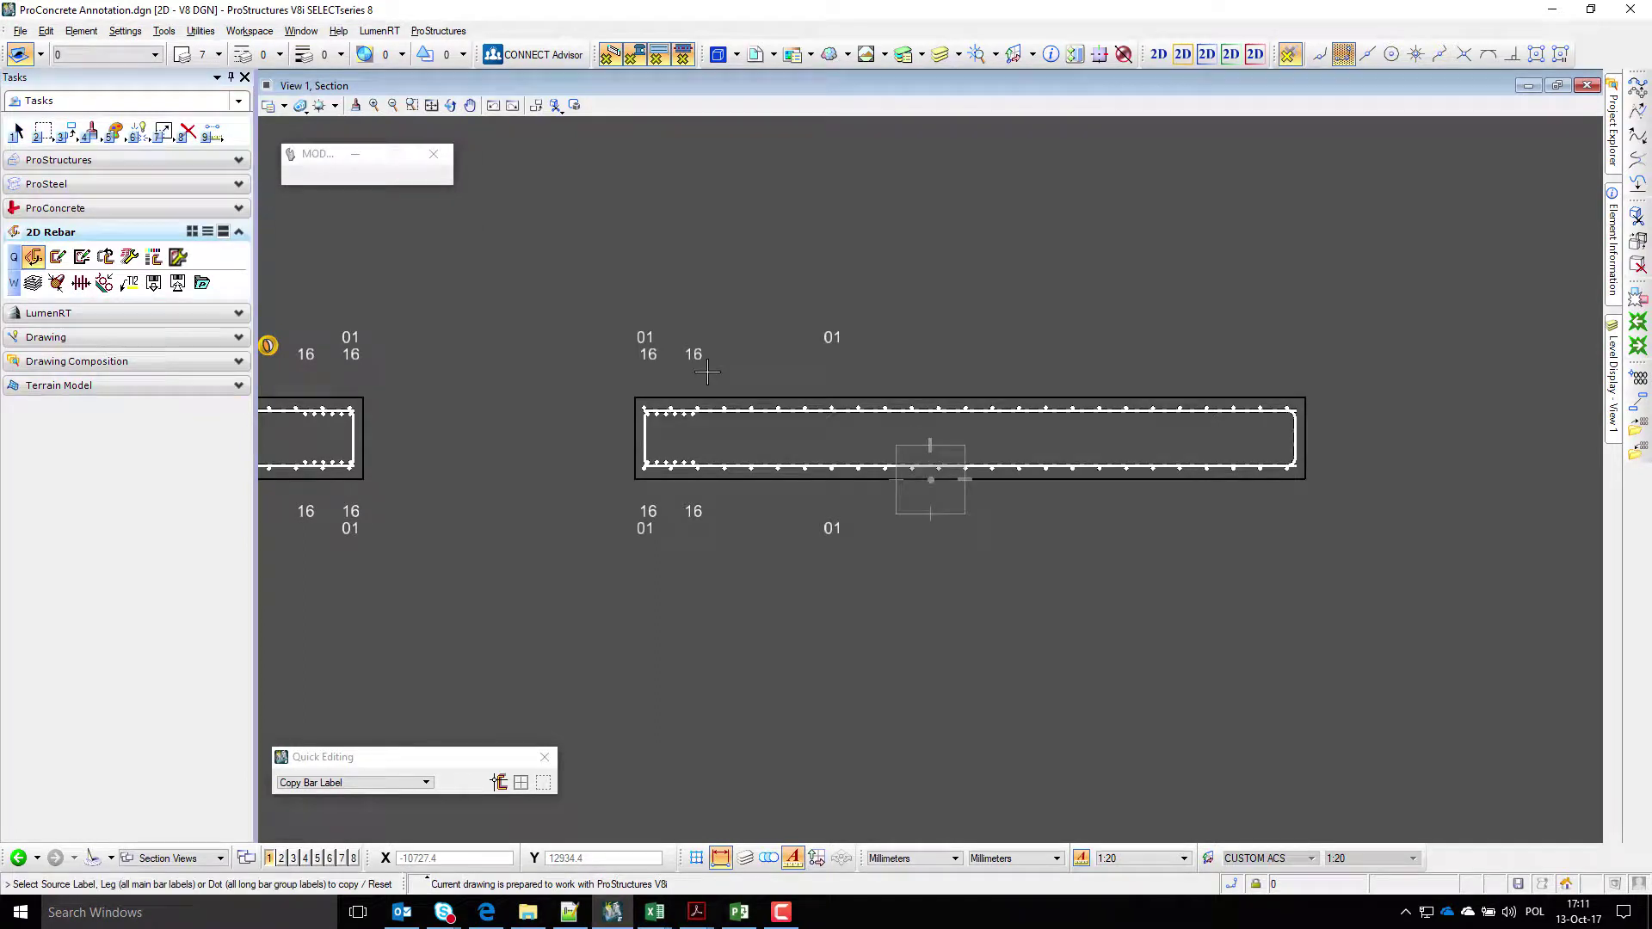
scroll(871, 390, up, 5)
click(915, 440)
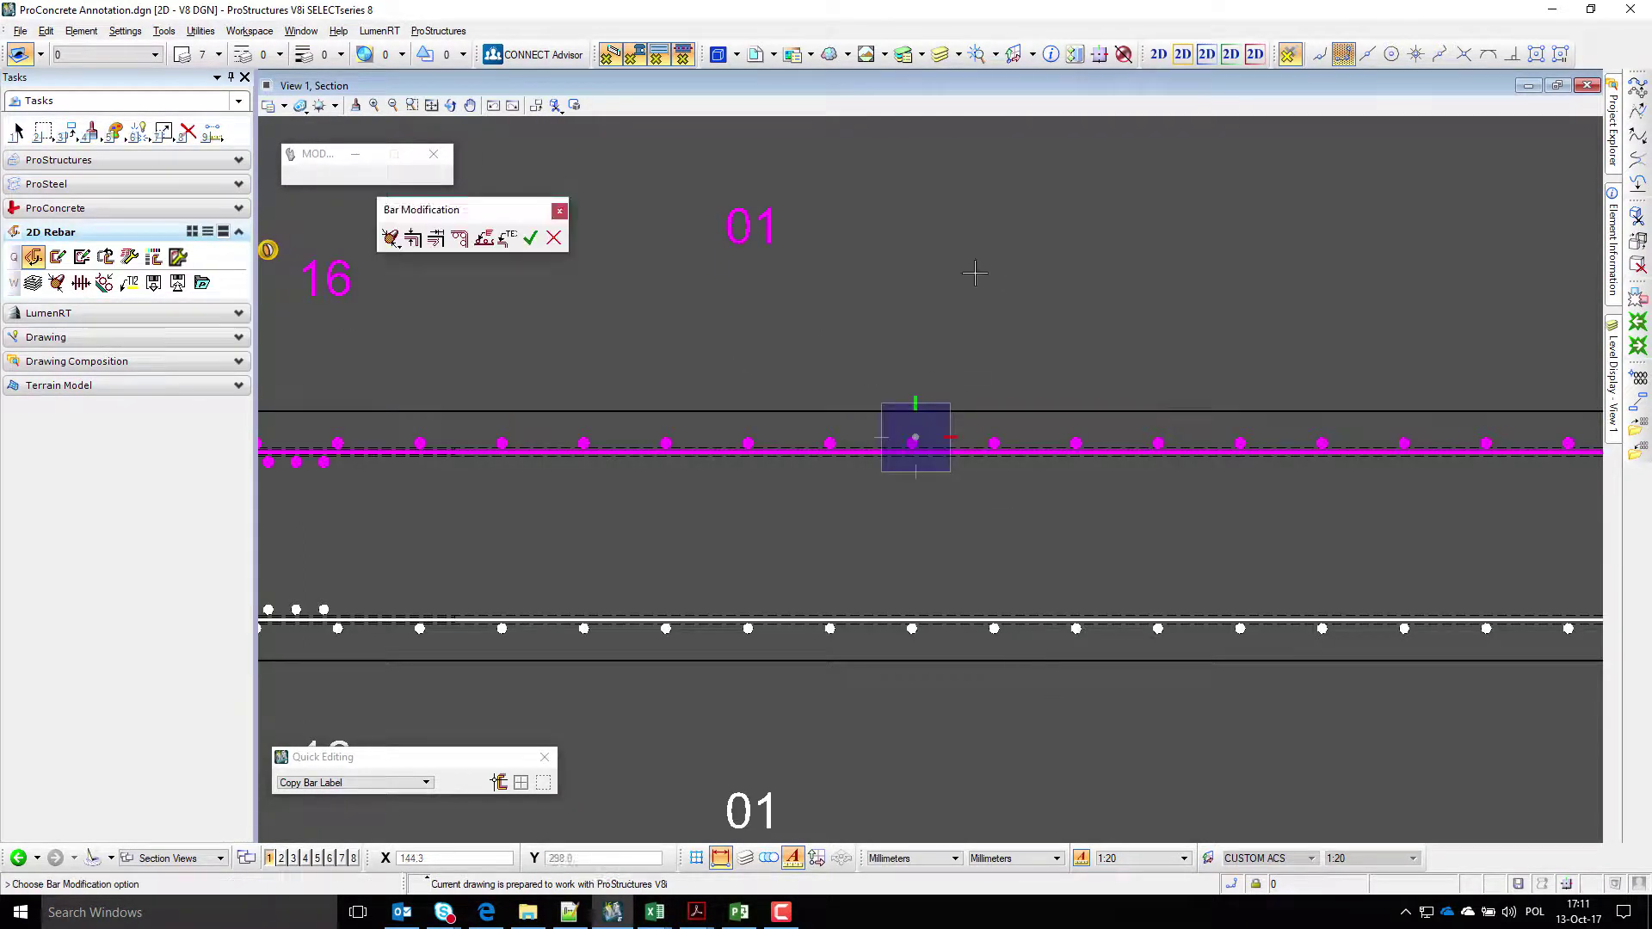
scroll(811, 376, down, 5)
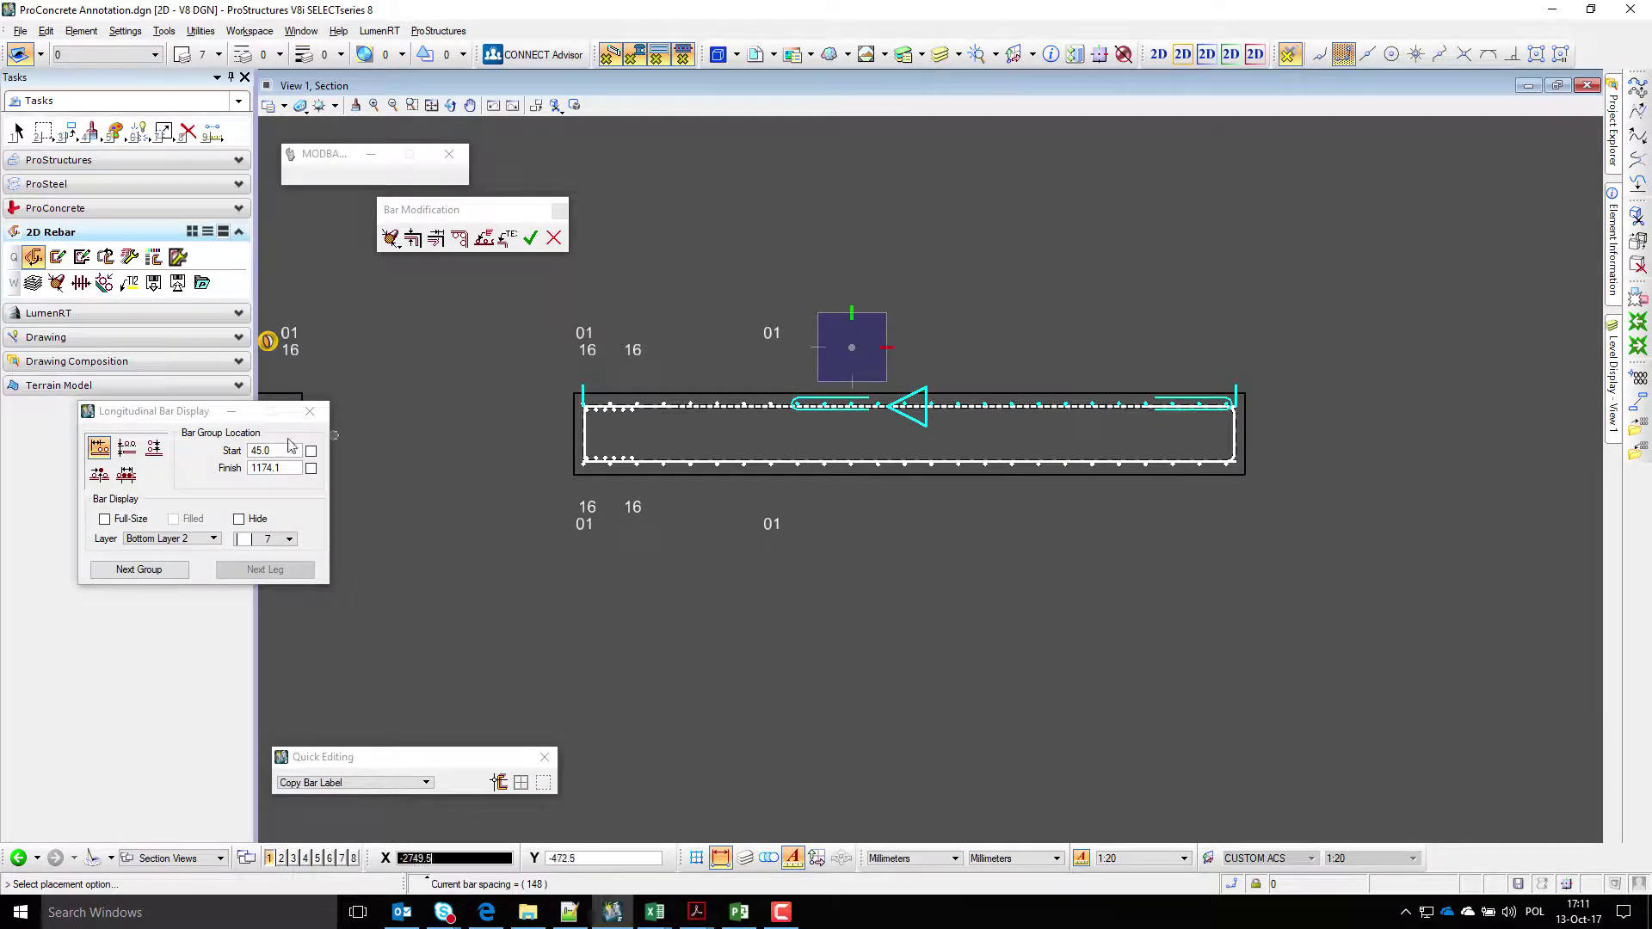
click(484, 238)
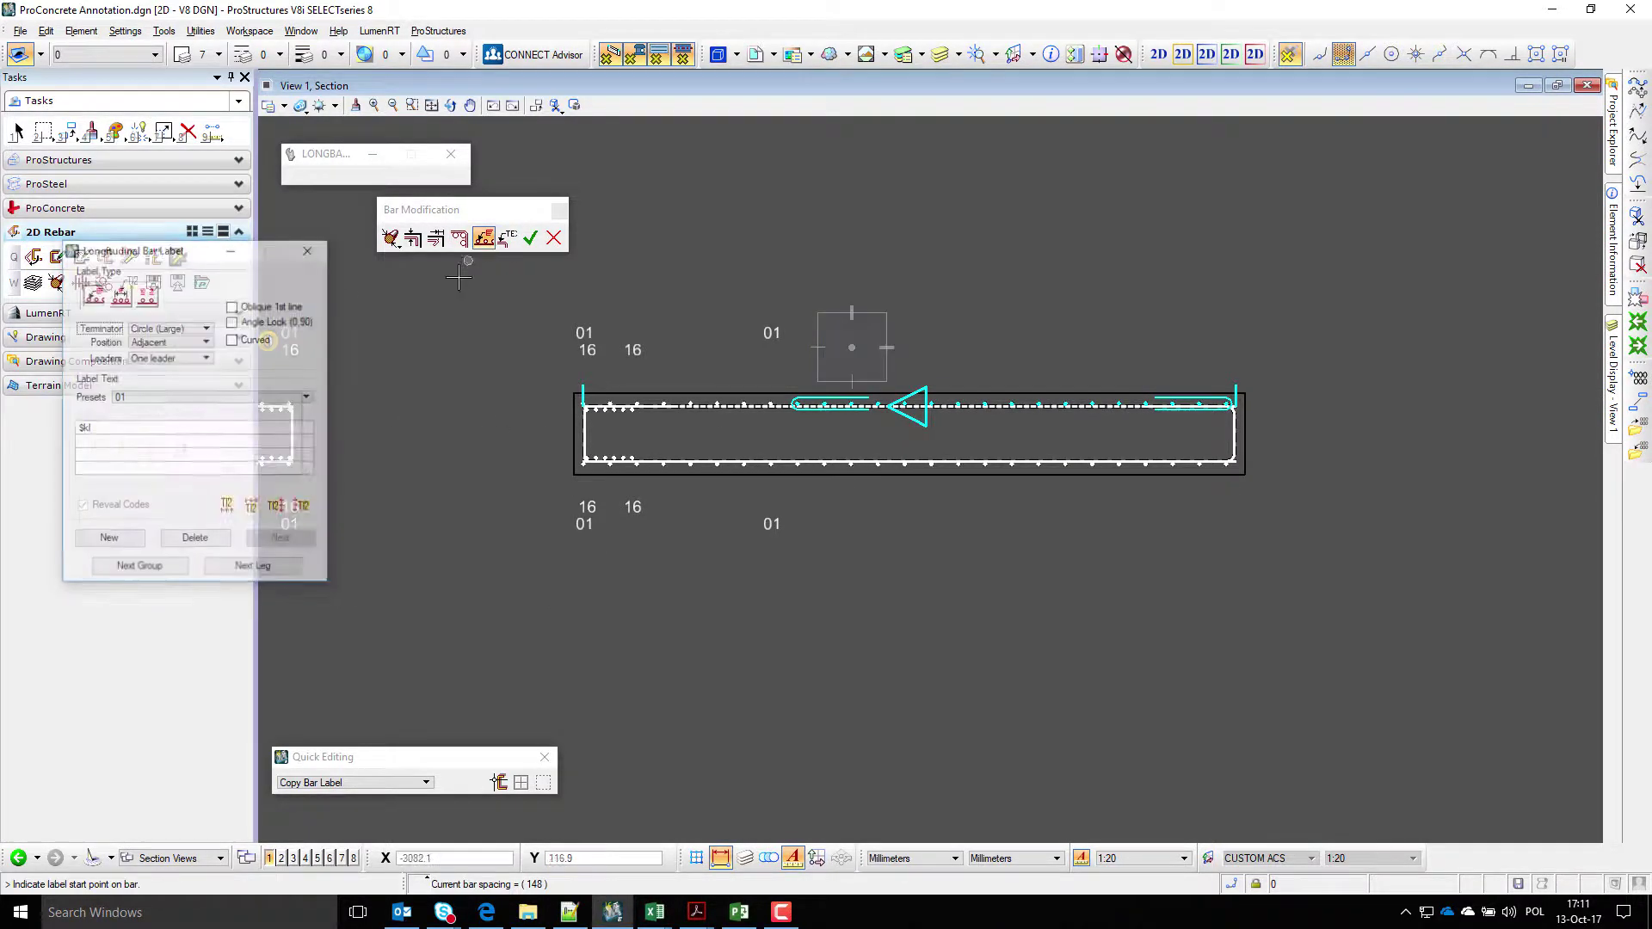
click(120, 293)
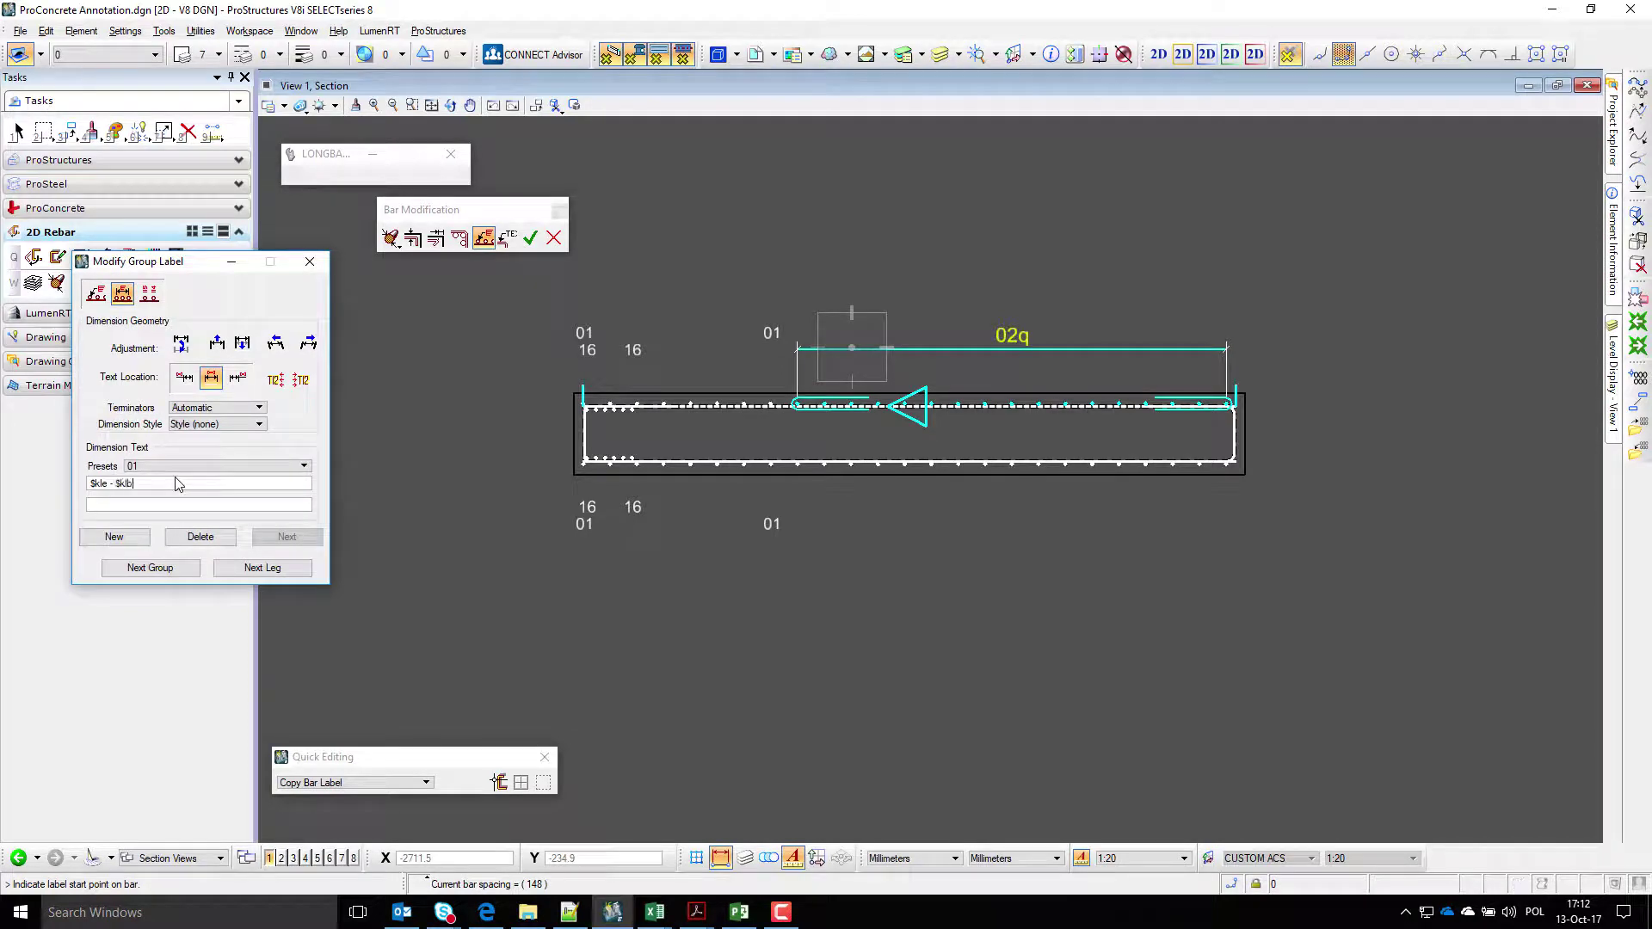
click(530, 239)
- Label the right slab part's bottom bar group with "$kle - $klb", using first-and-last leaders, large circle terminators and the angle lock
click(33, 256)
click(954, 378)
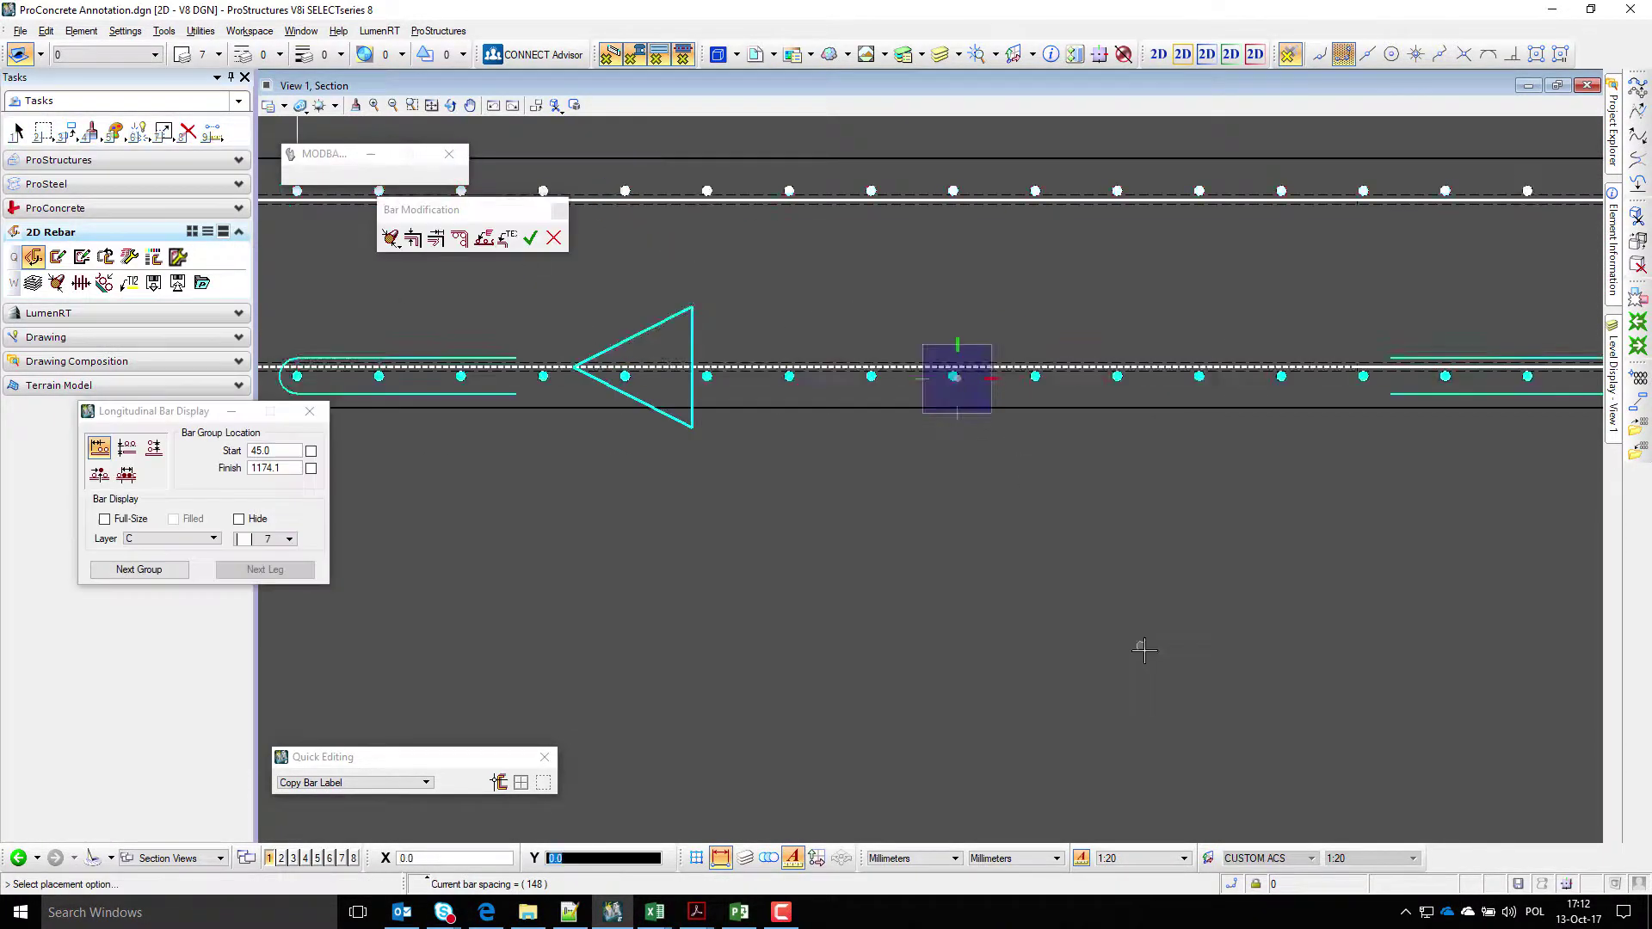
scroll(1052, 539, down, 5)
click(484, 239)
click(168, 357)
click(169, 373)
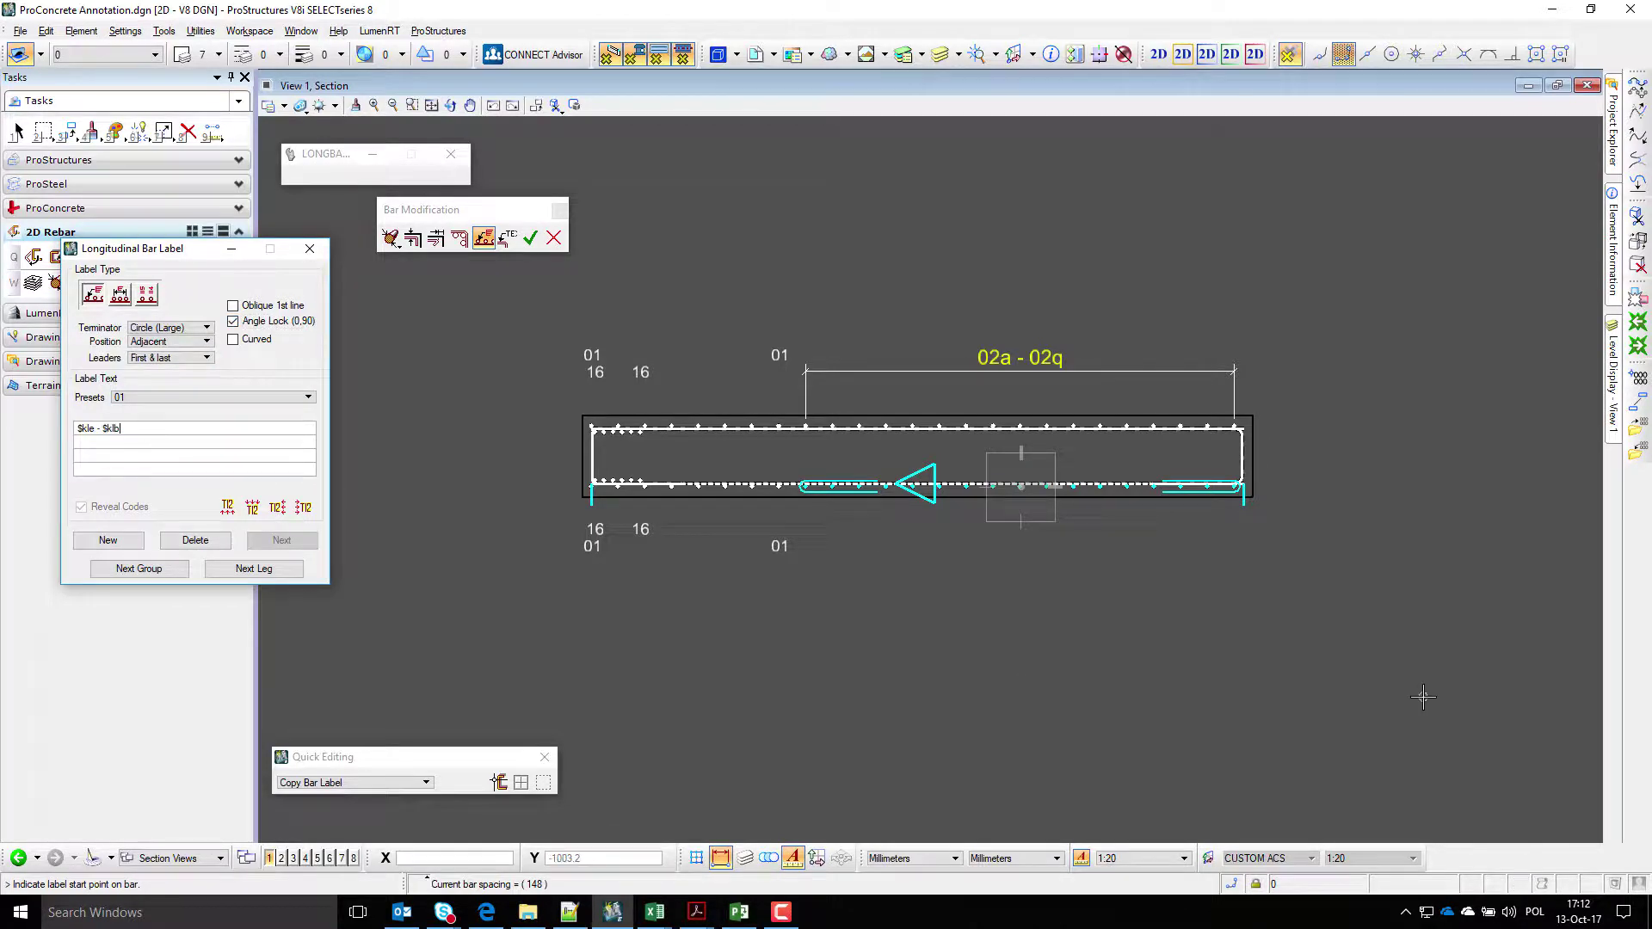
click(1021, 486)
click(1329, 567)
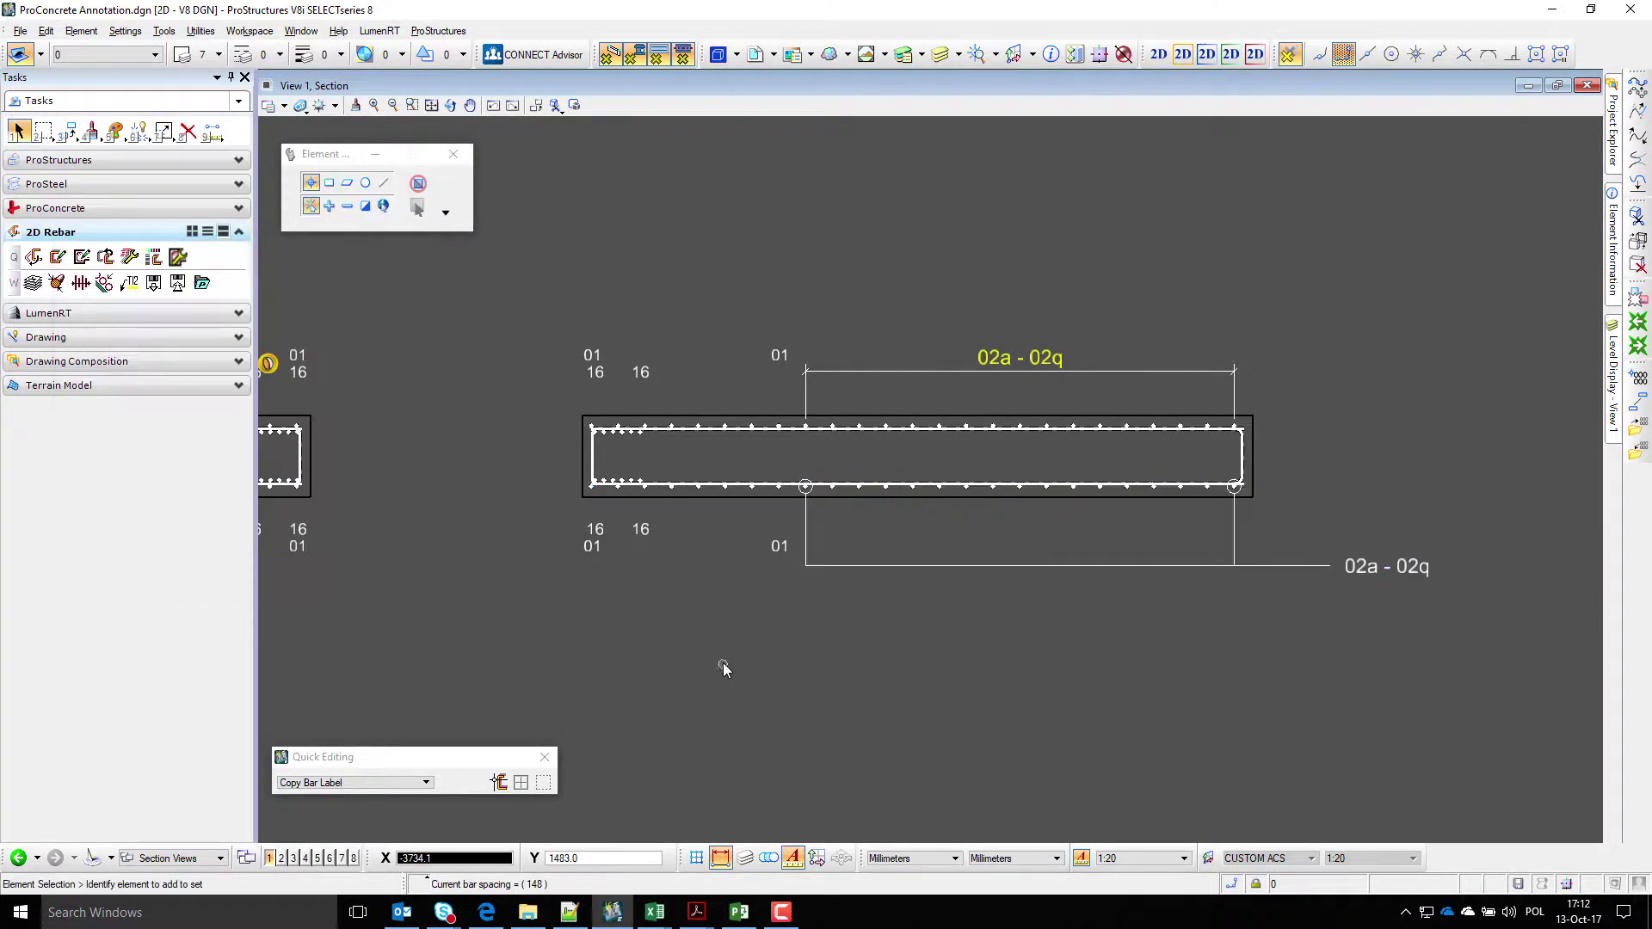
- Add an arrow leader label with the text "$kl" to the U-shaped edge bar at the right end of the right slab part
click(104, 281)
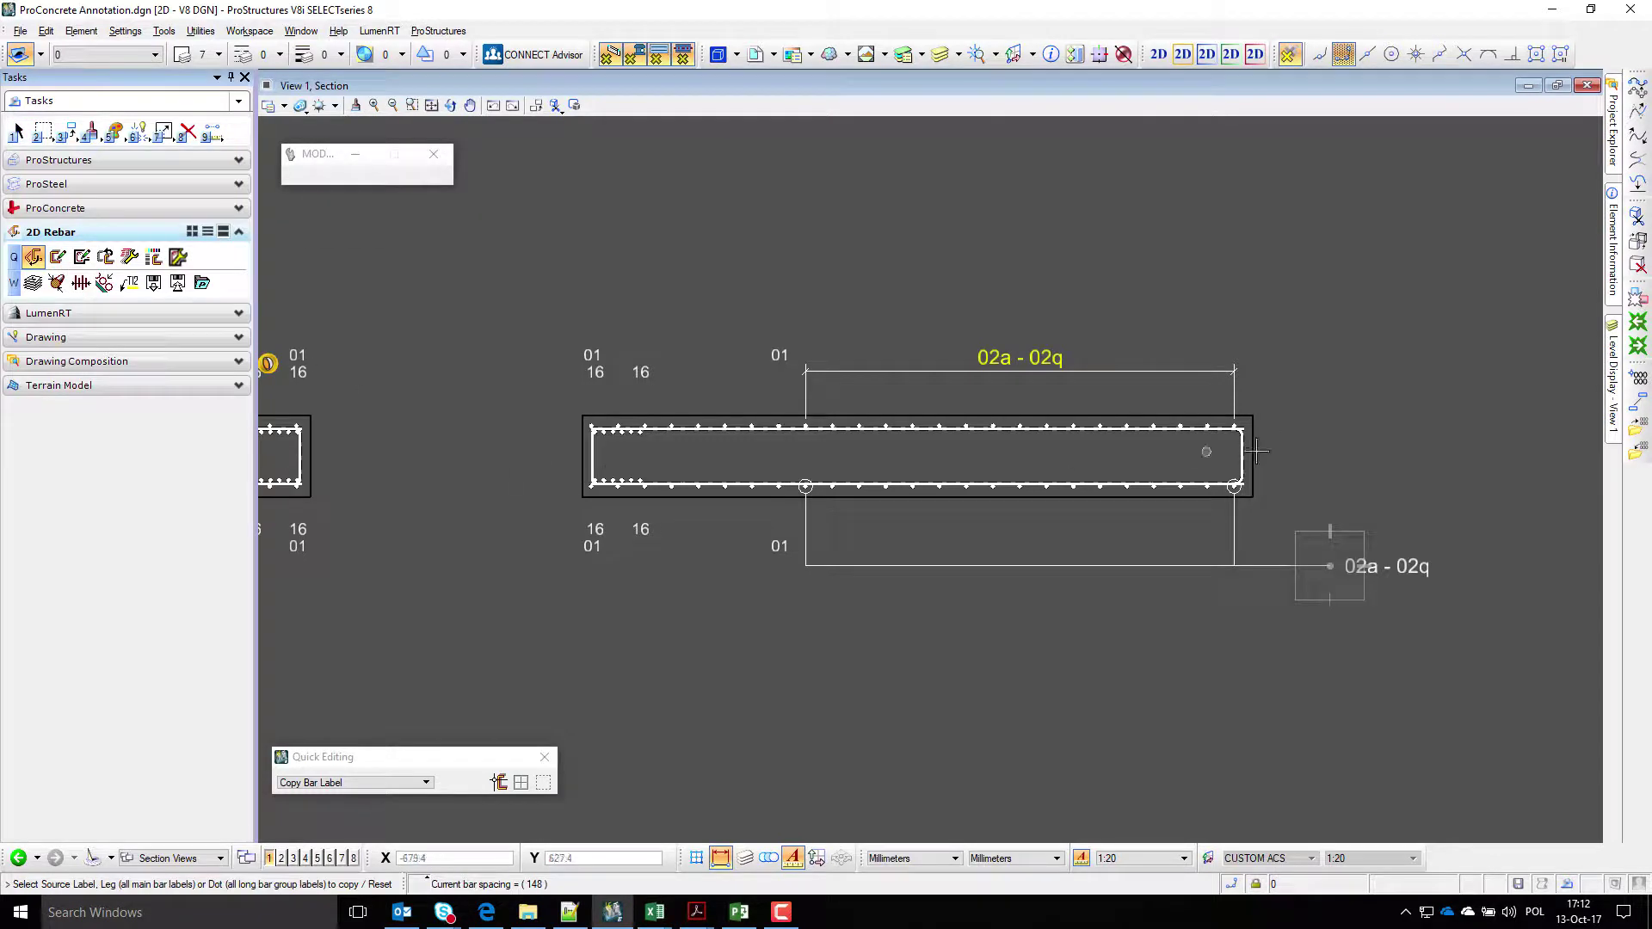
scroll(1256, 449, up, 5)
click(1053, 441)
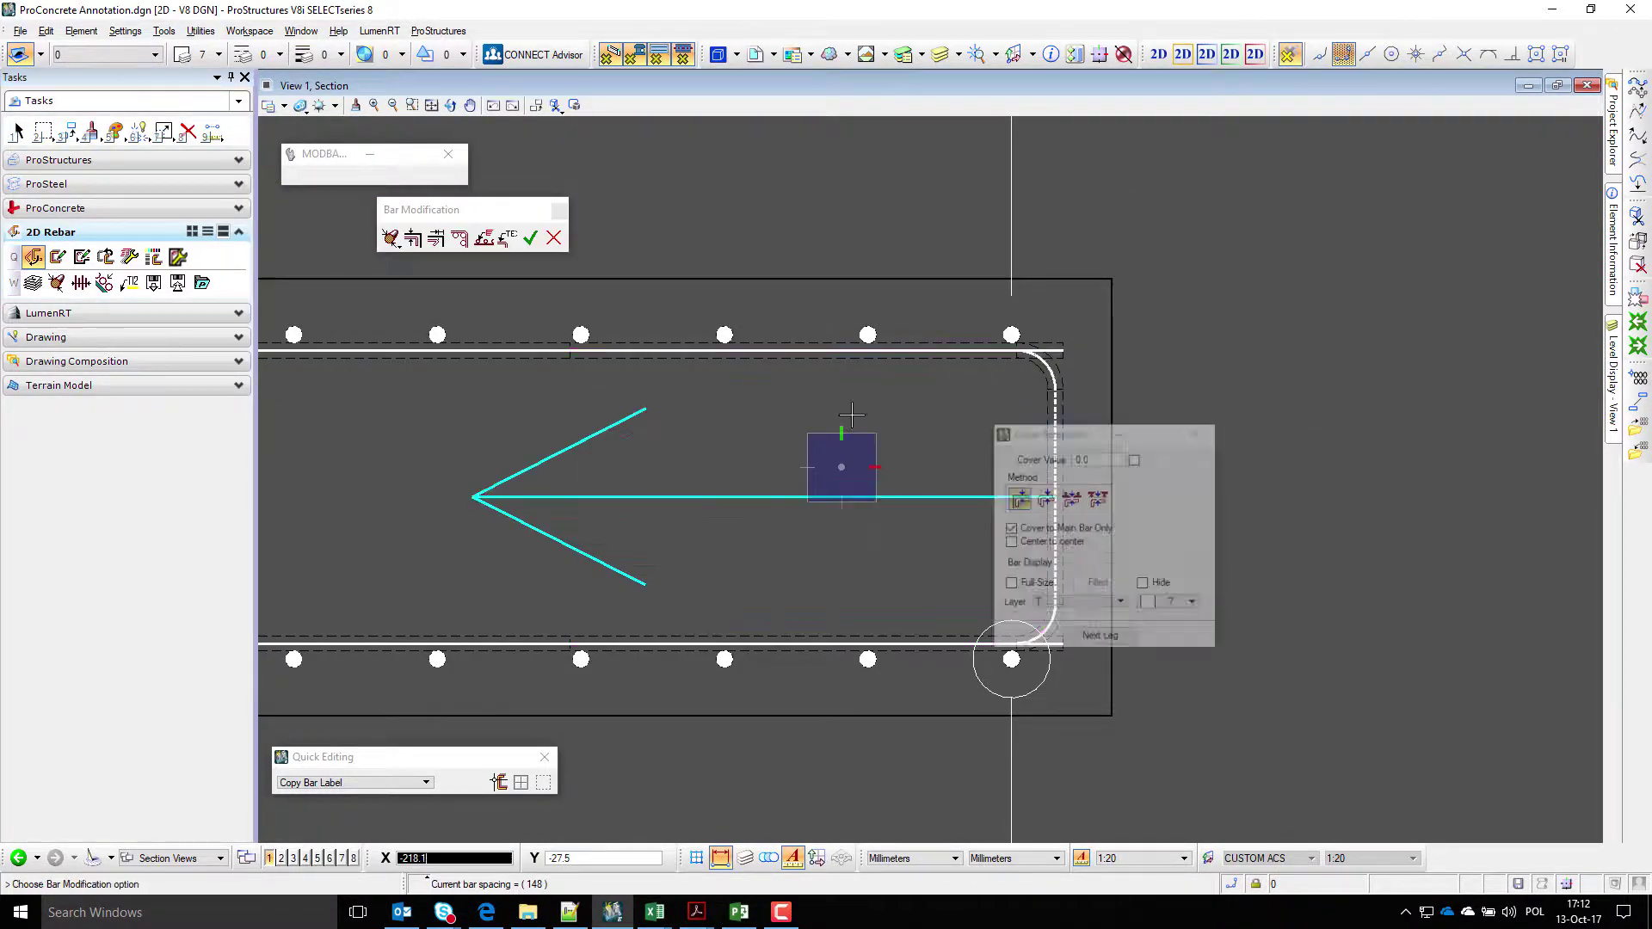
scroll(863, 387, down, 4)
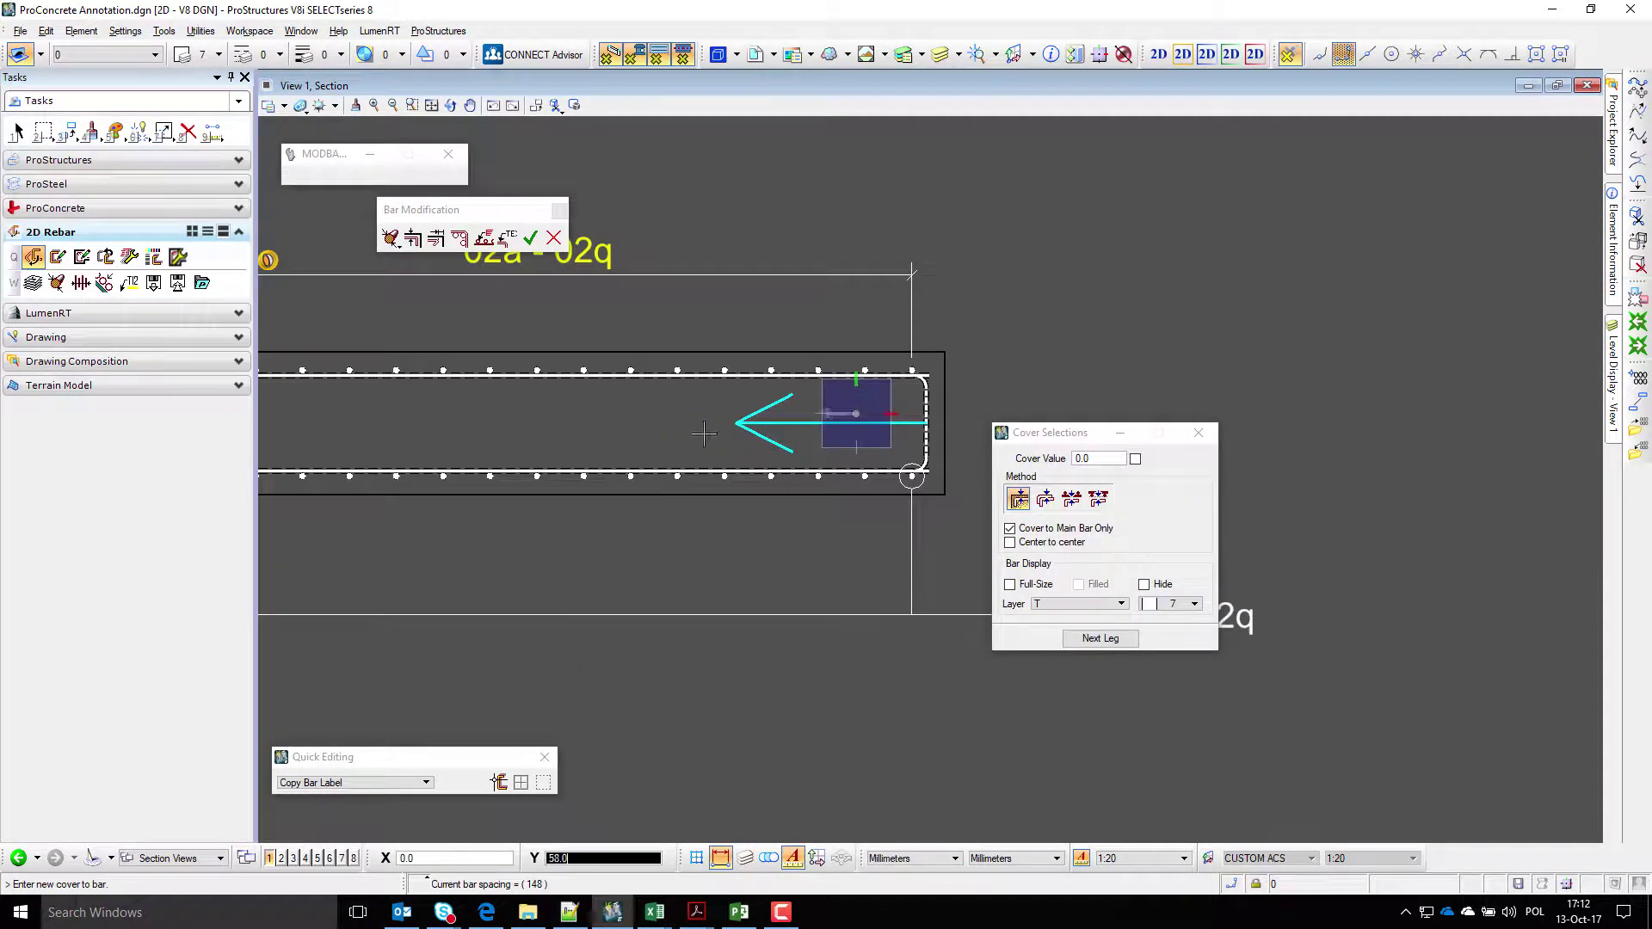
click(507, 237)
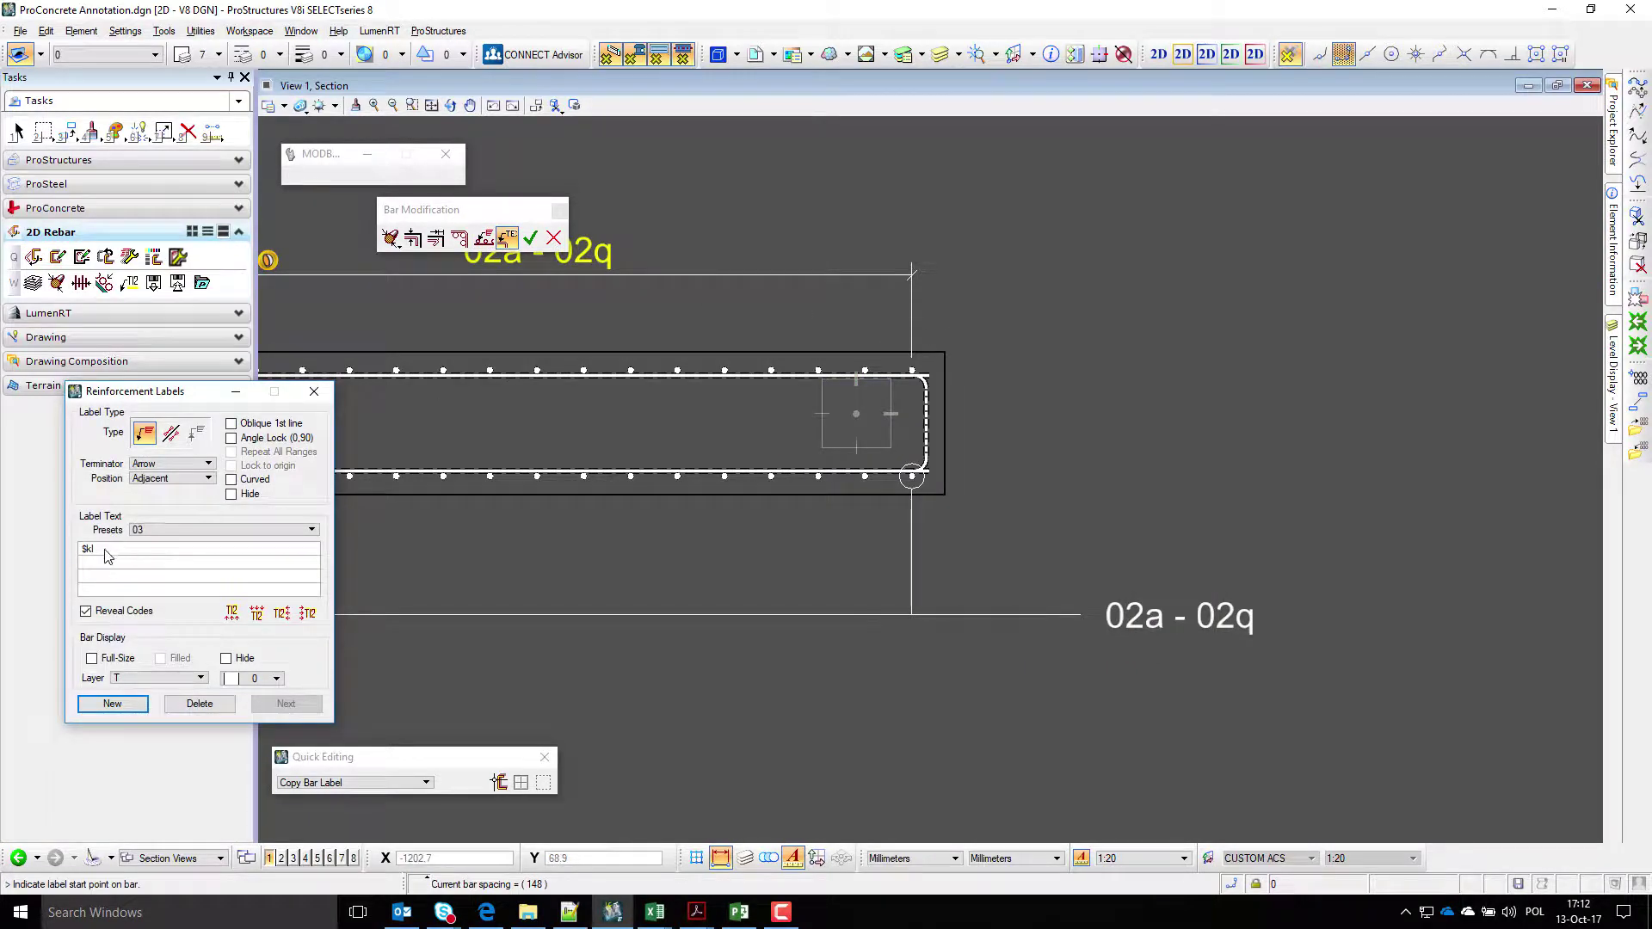
click(928, 383)
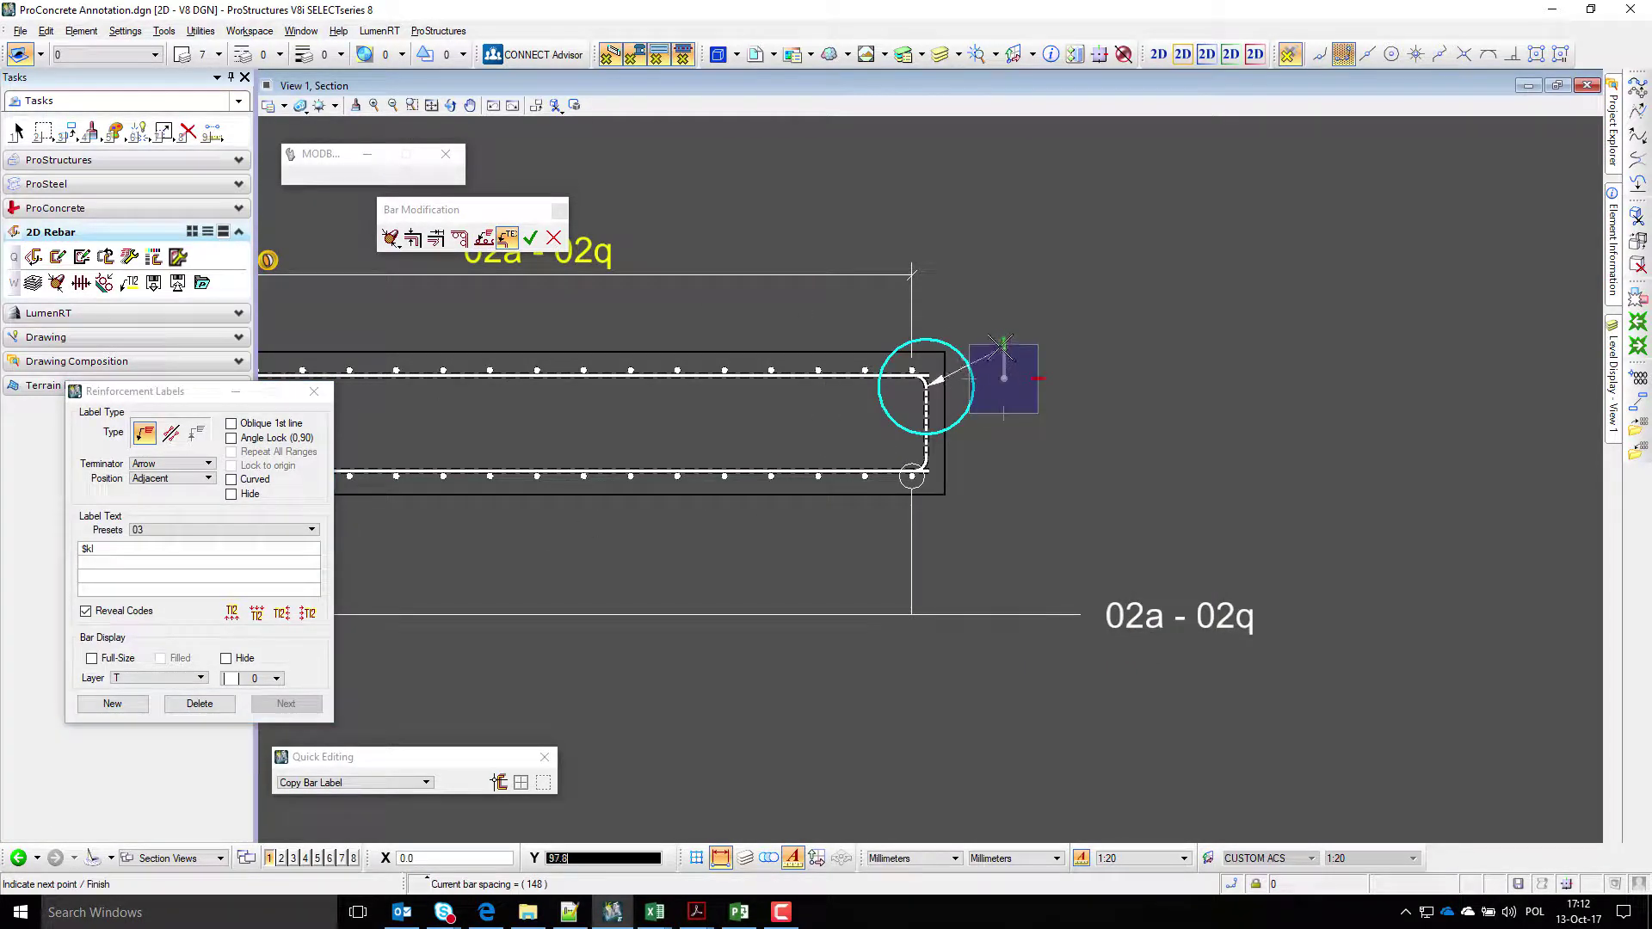
click(1003, 346)
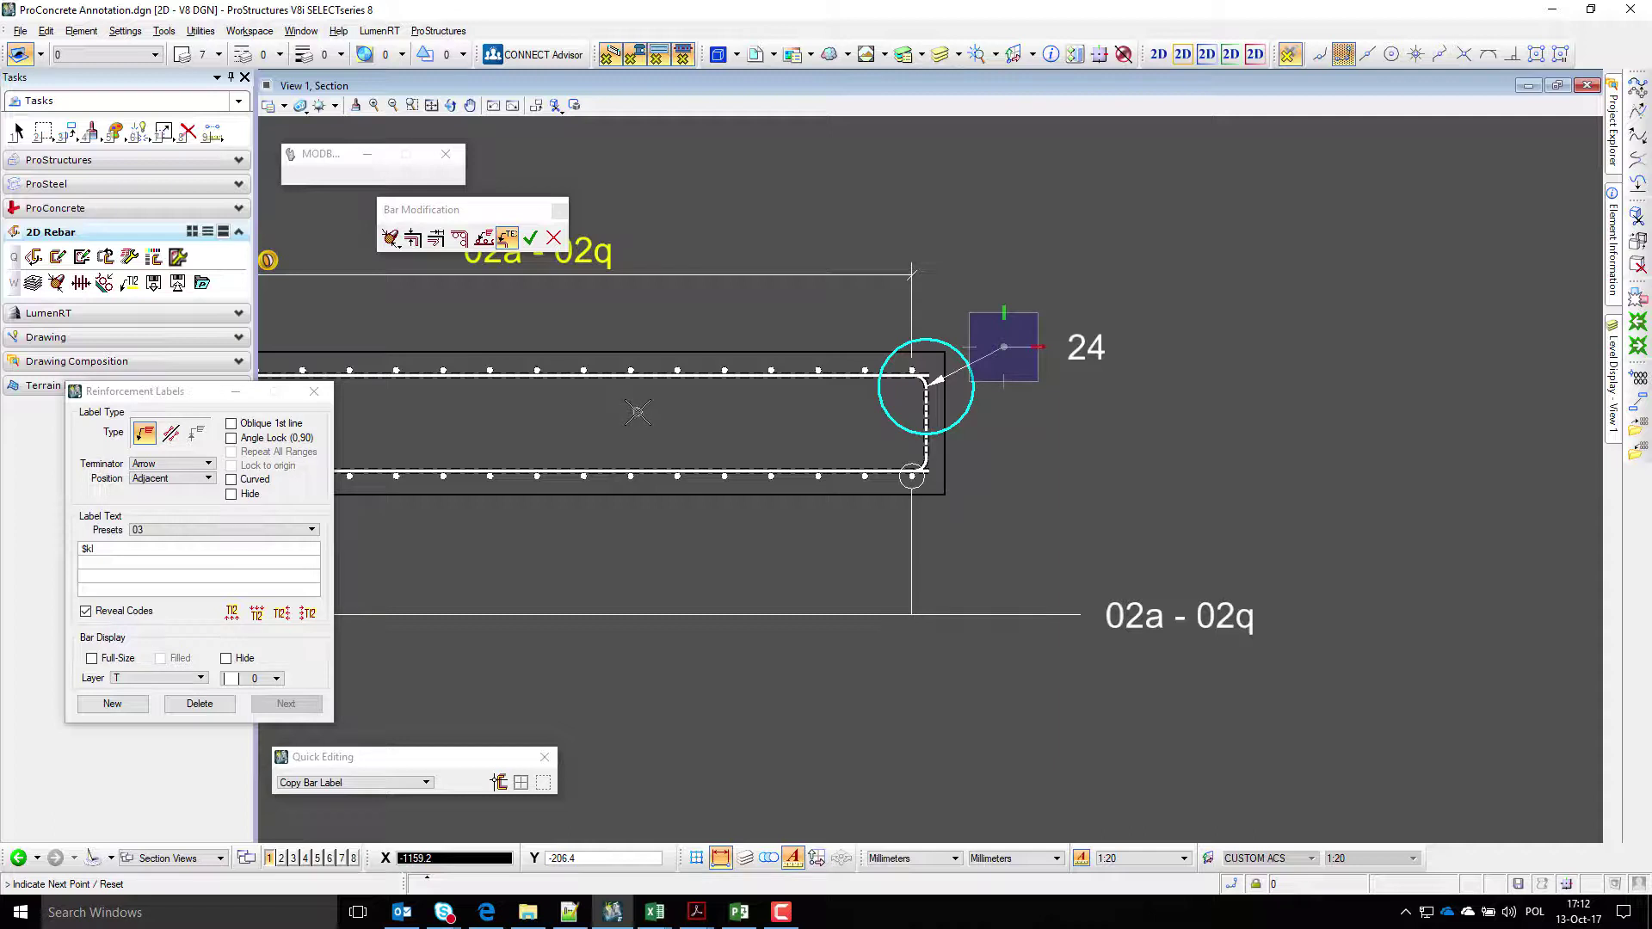
- Give both ends of the U-shaped edge bar a tick and a tag, reversing the first end's tick and moving its tag farther from the bar
click(436, 239)
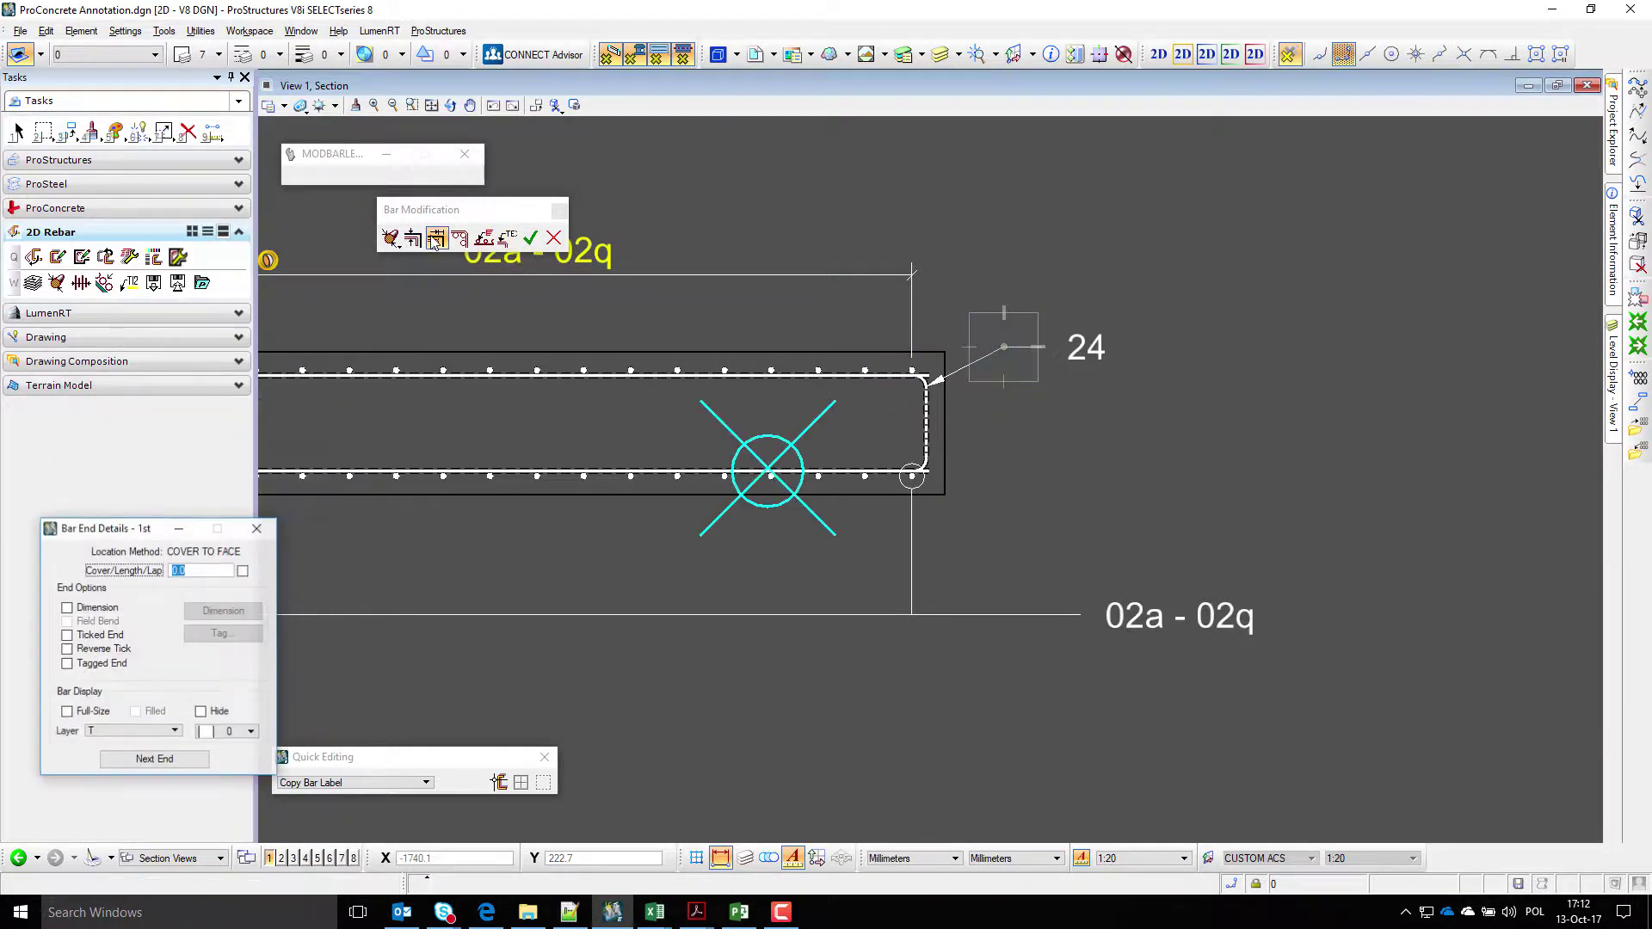
click(95, 636)
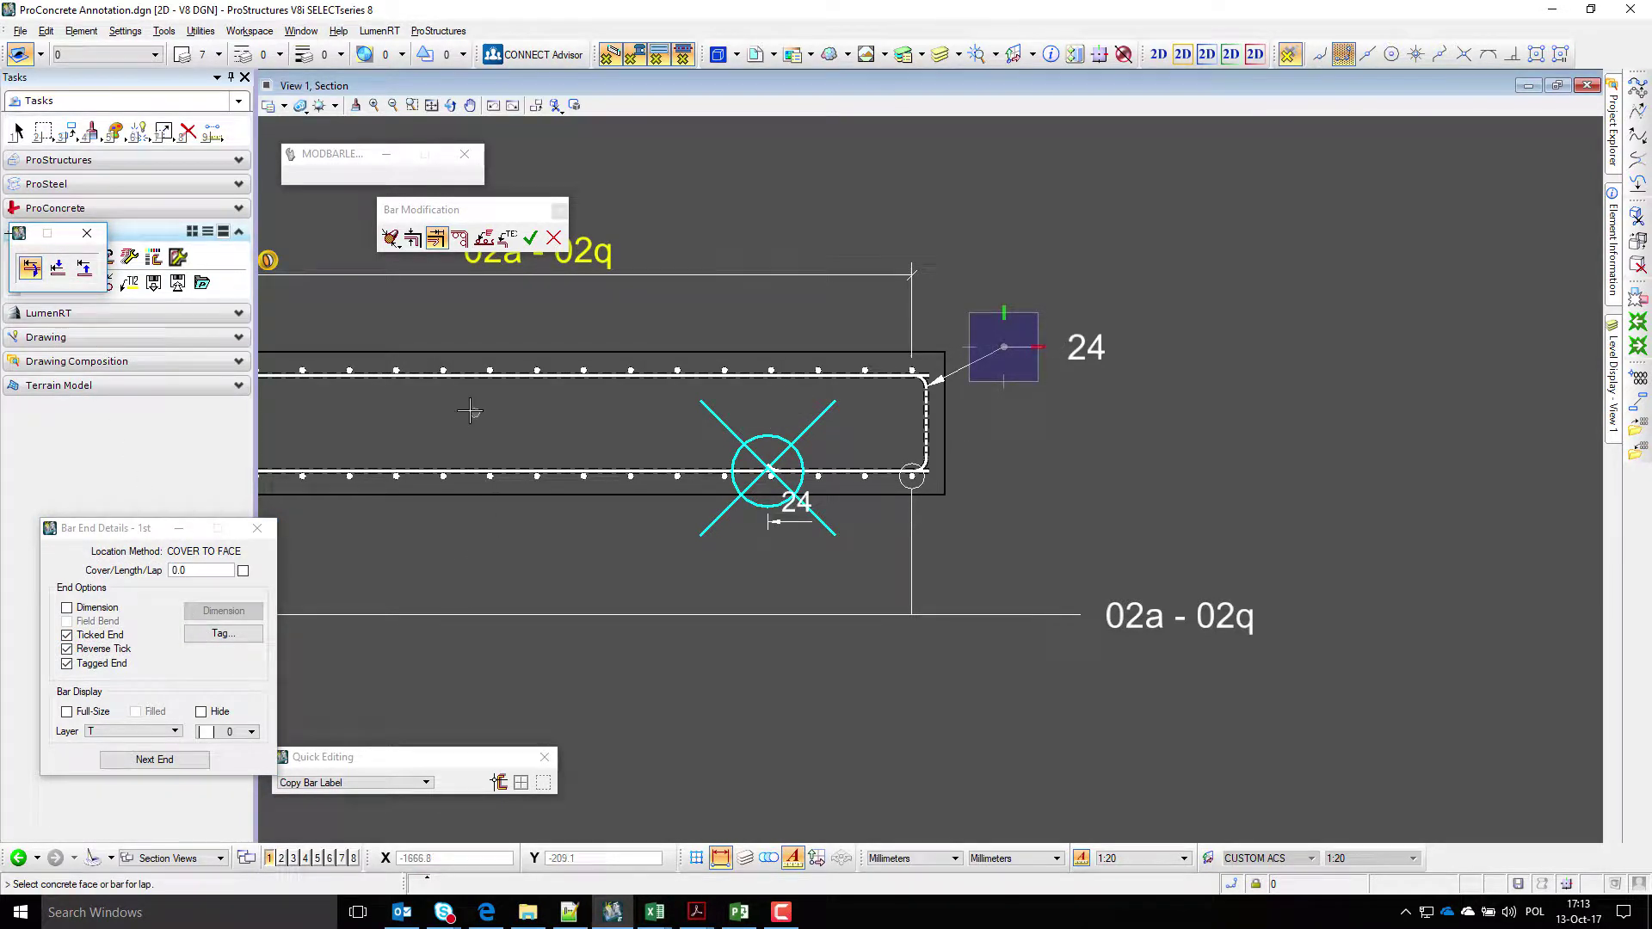
click(83, 268)
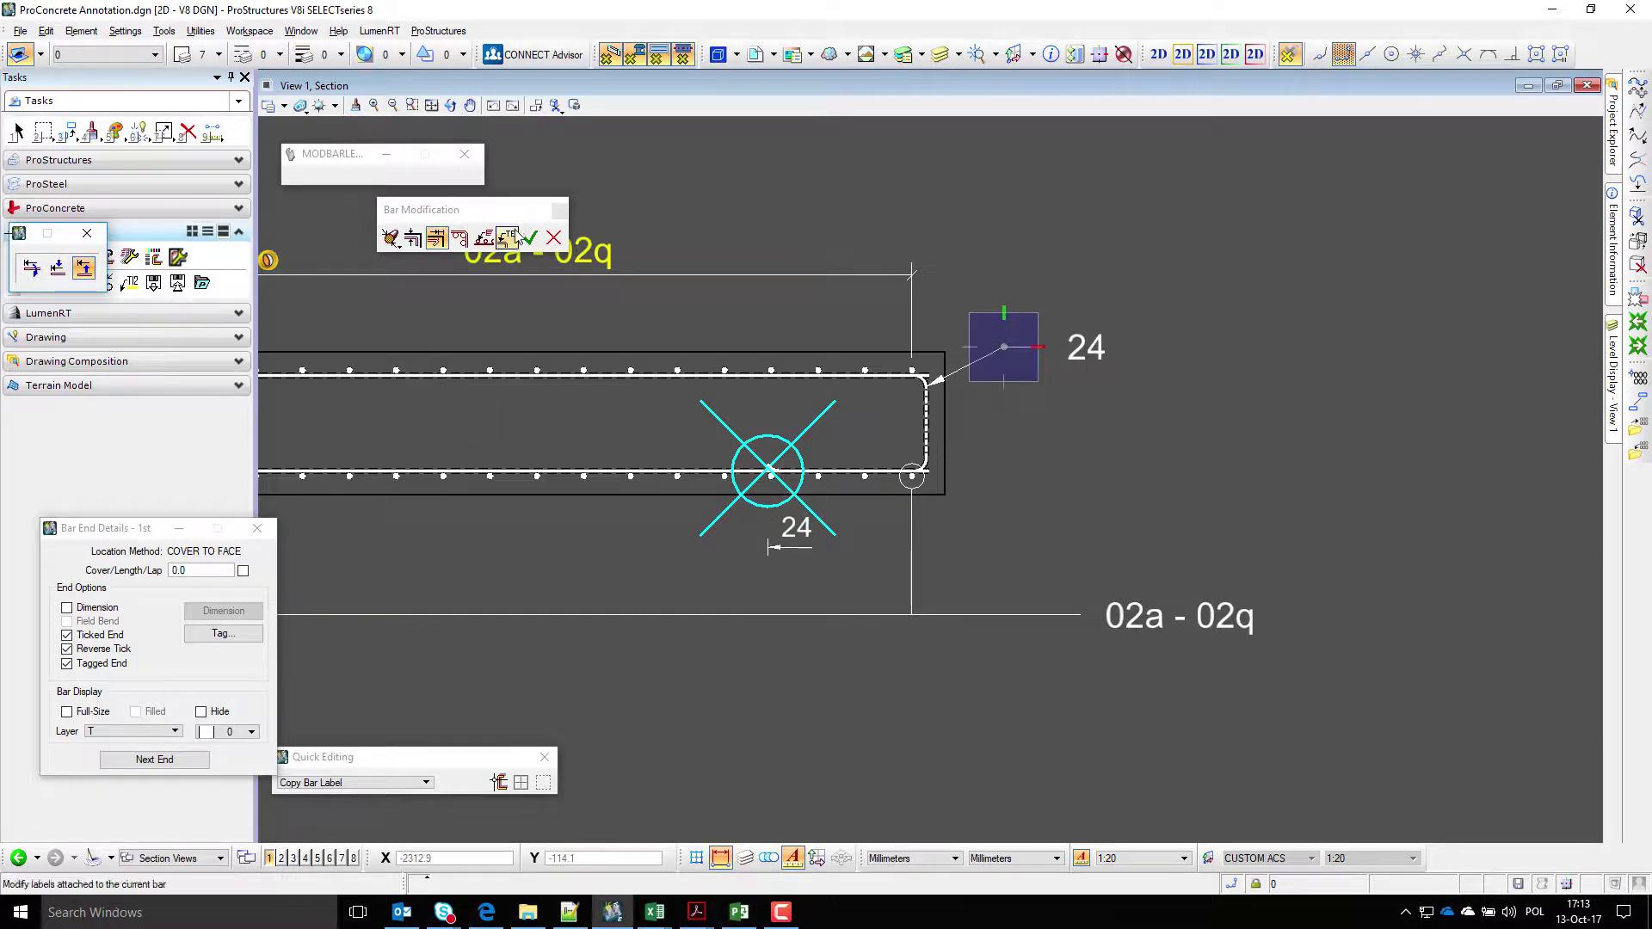
click(154, 759)
click(107, 636)
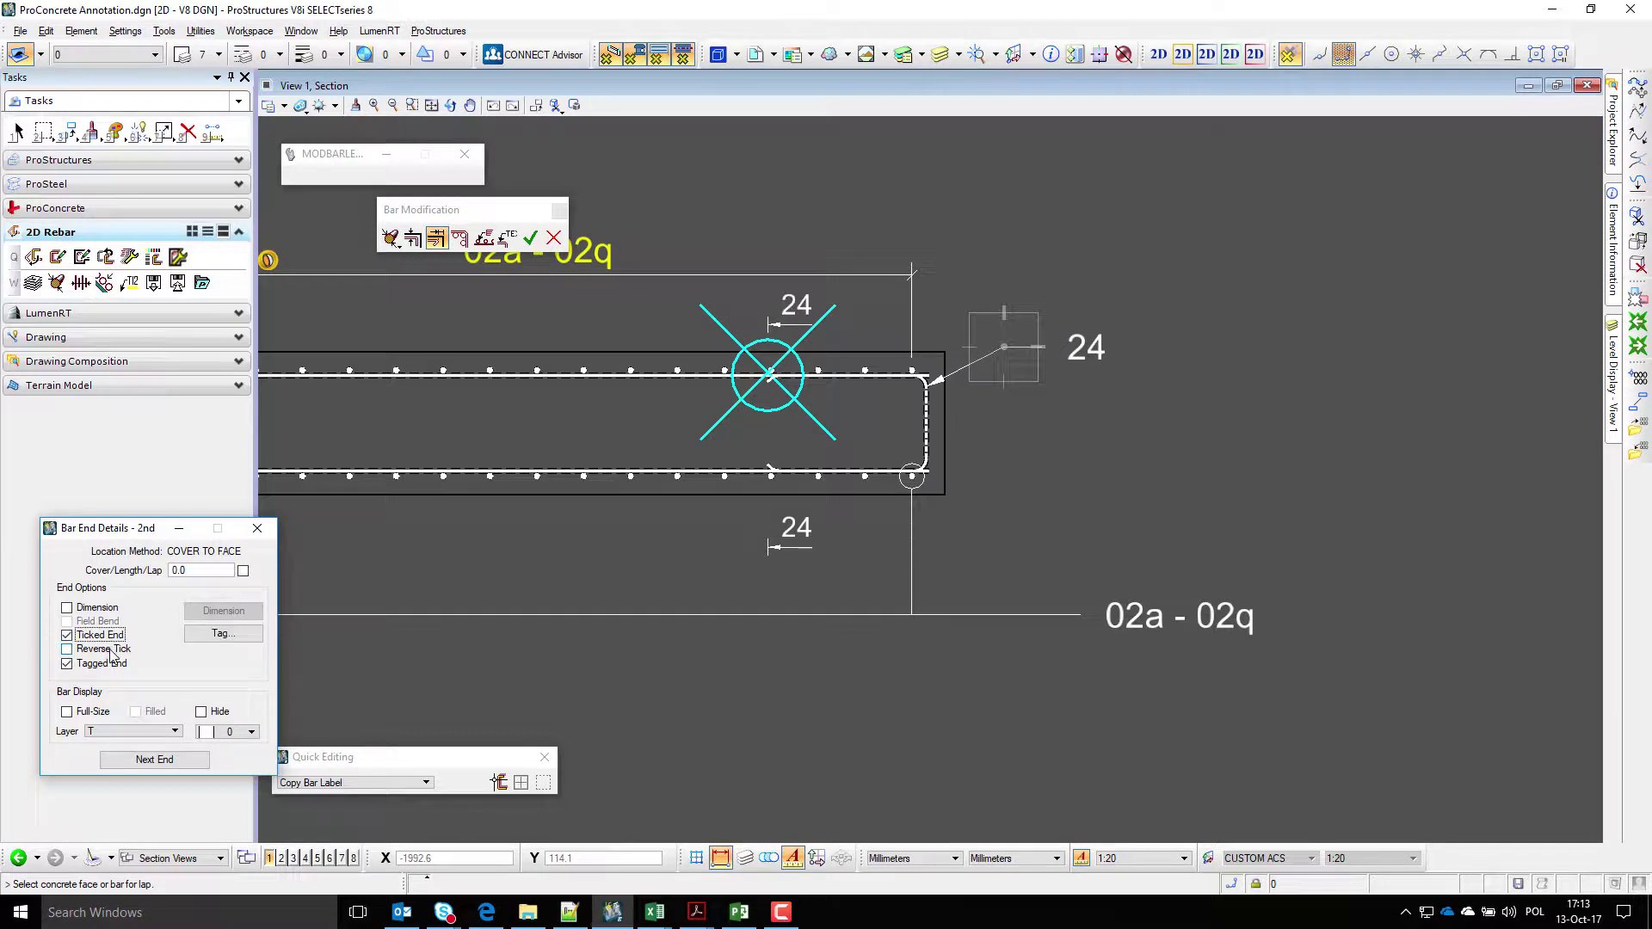
click(530, 238)
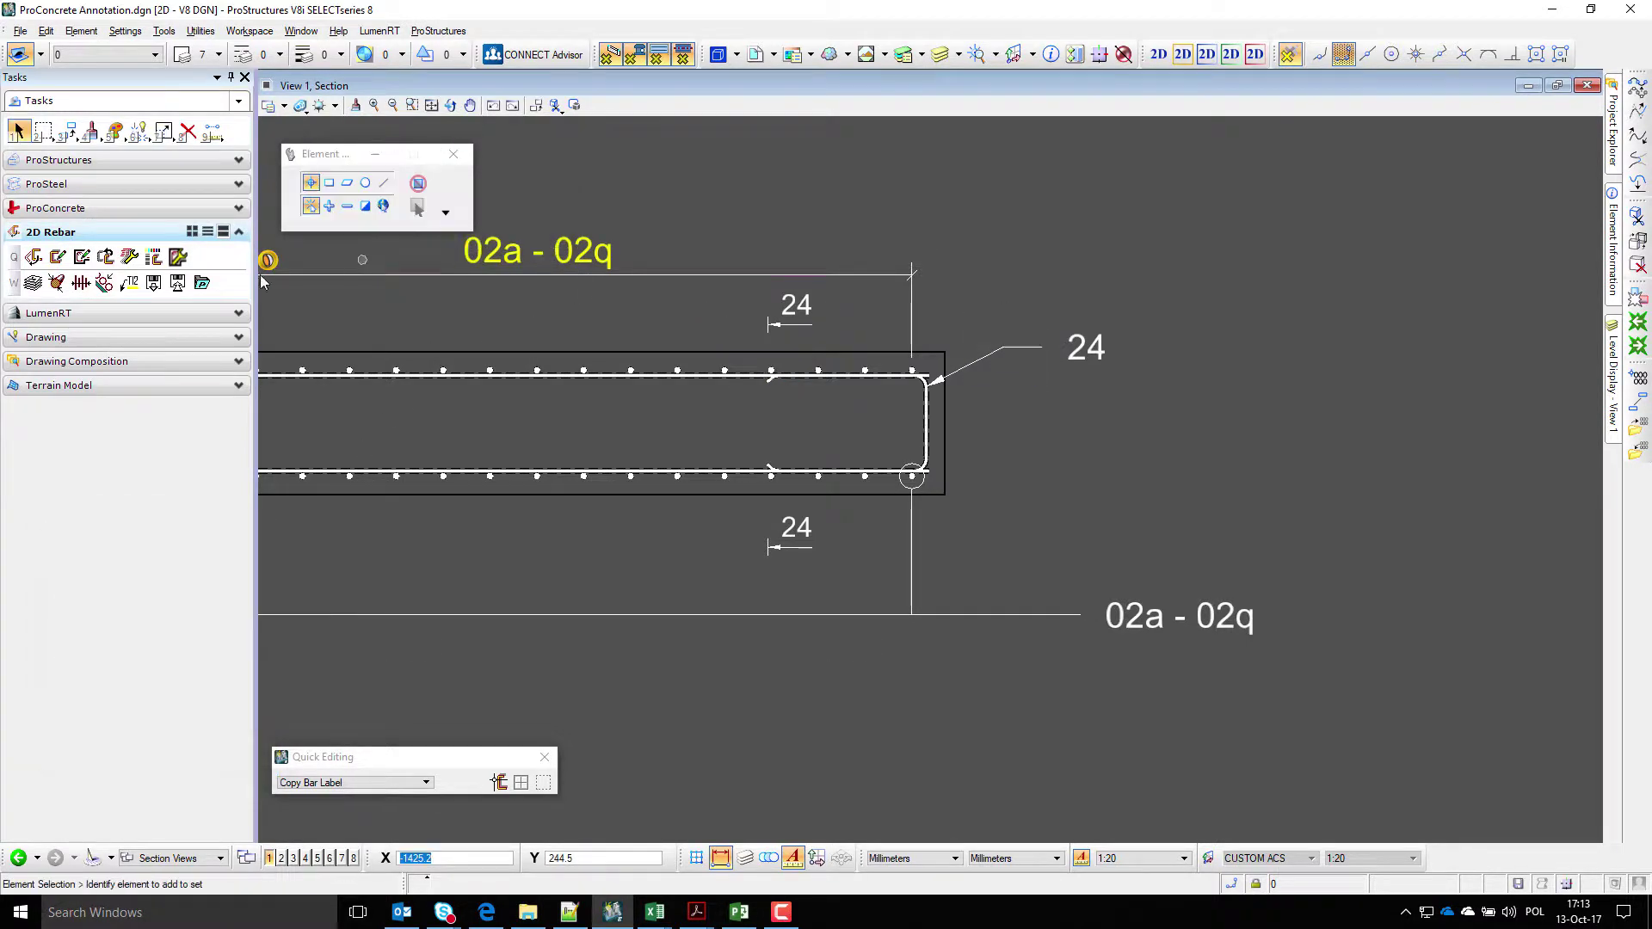
- Tick and tag both ends of the right slab part's top longitudinal bar, moving the first end's tag farther outside the slab
click(32, 257)
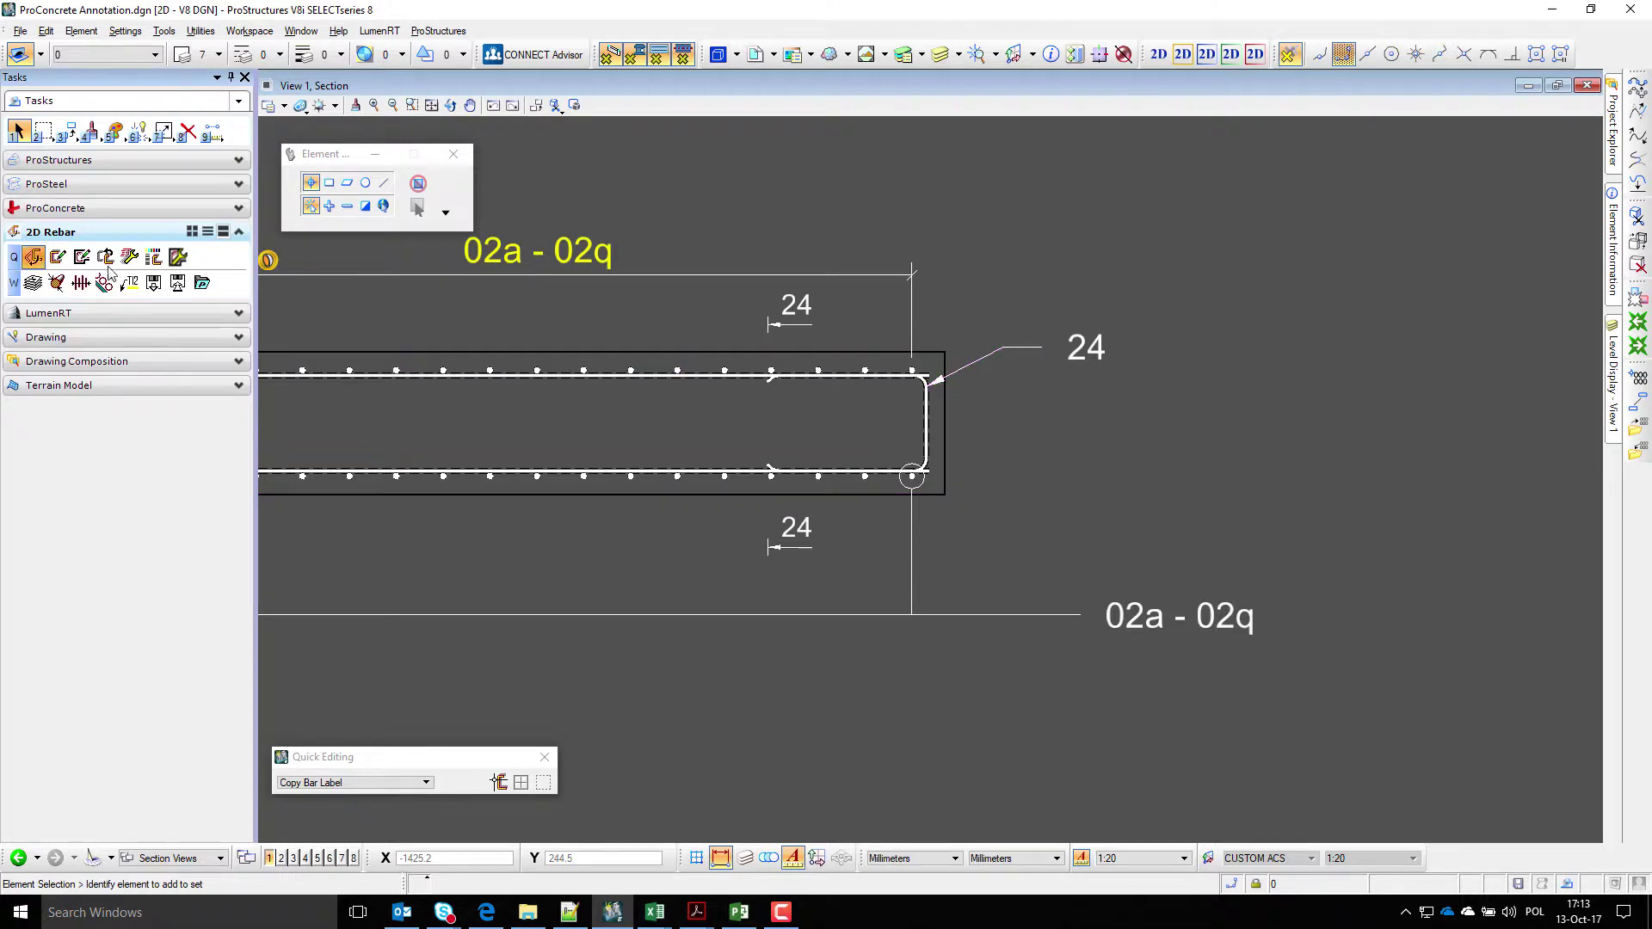
click(655, 375)
click(108, 636)
click(223, 633)
click(84, 269)
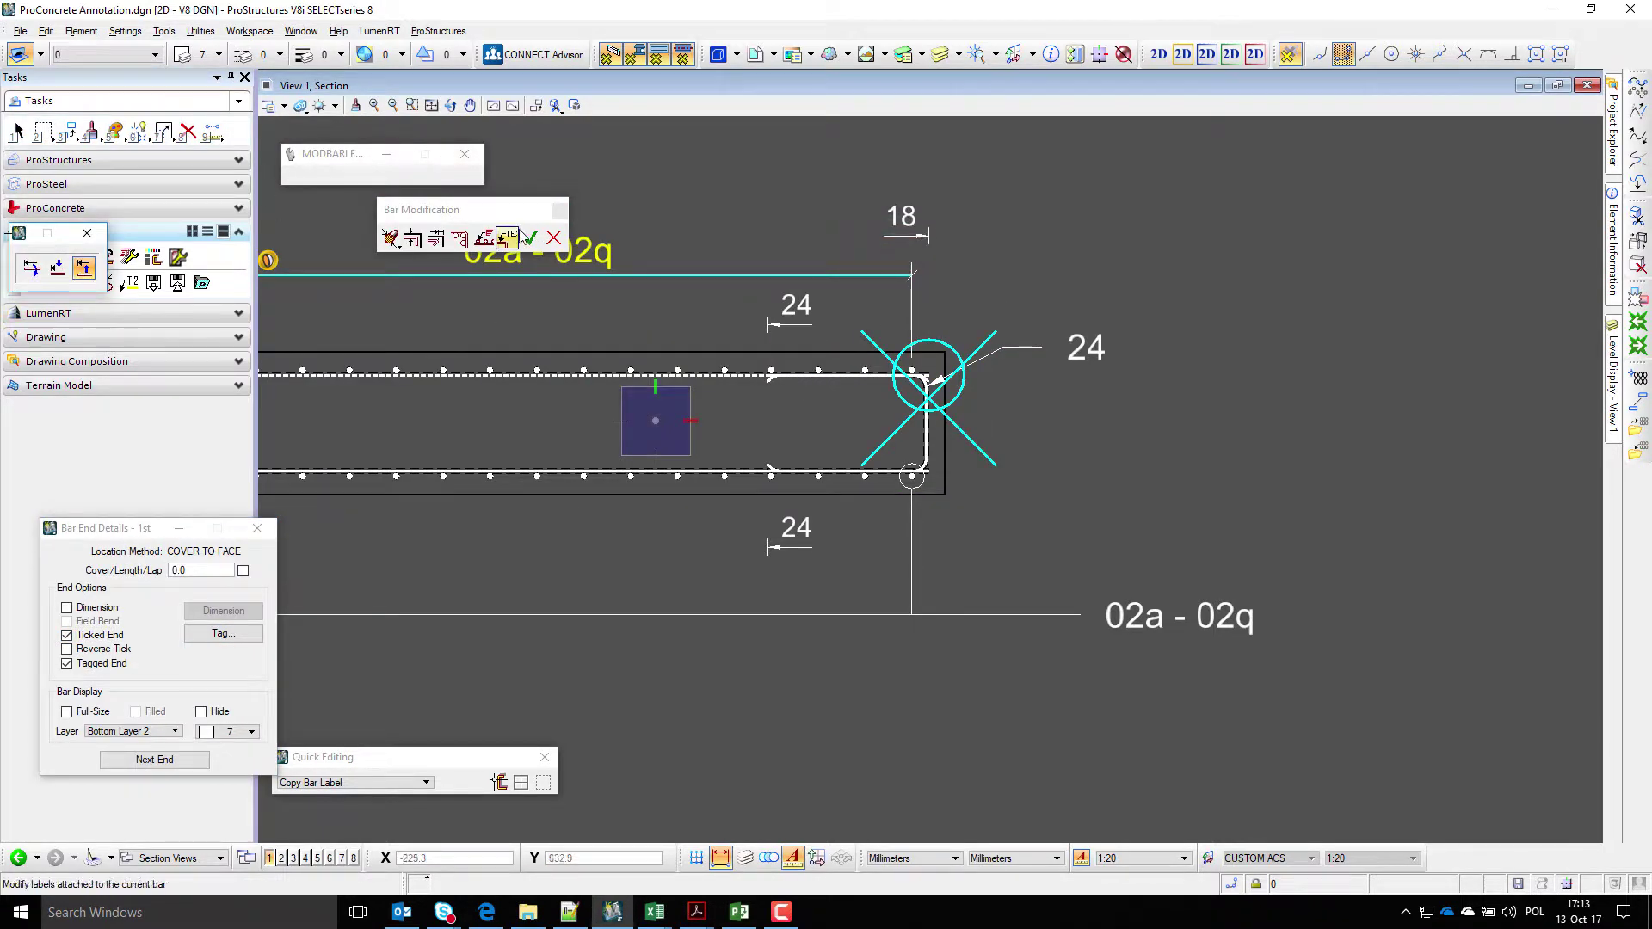
scroll(1153, 618, down, 3)
click(154, 759)
scroll(700, 567, up, 3)
click(93, 635)
click(530, 238)
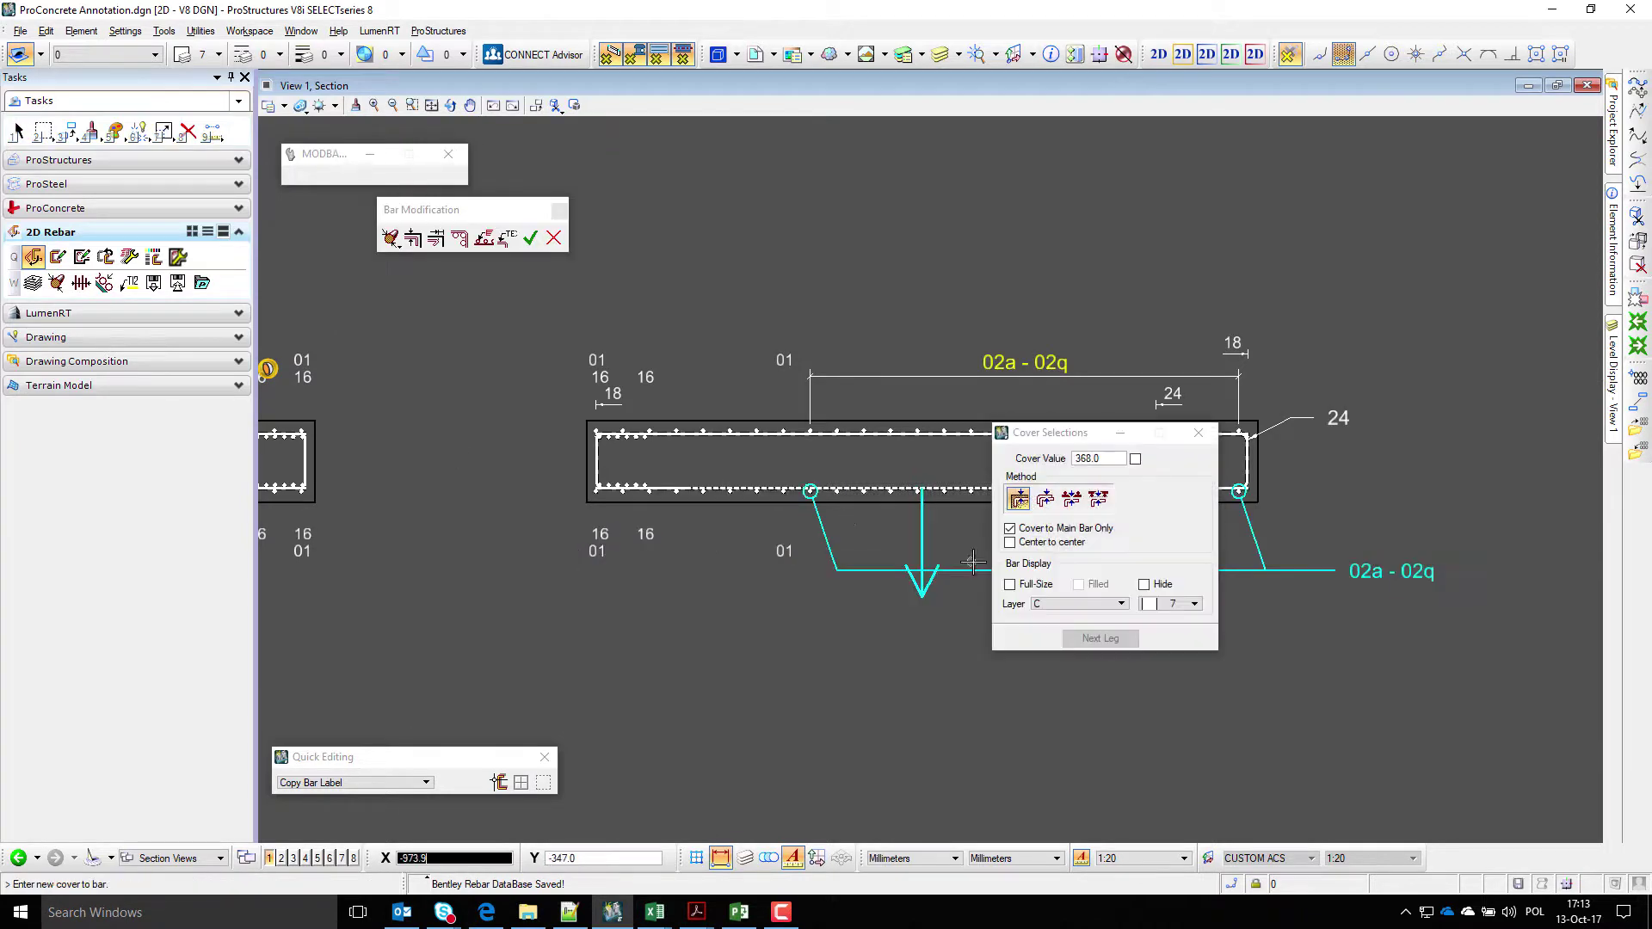
- Add a tick and a tag to the right end of the right slab part's bottom longitudinal bar
click(436, 237)
click(129, 650)
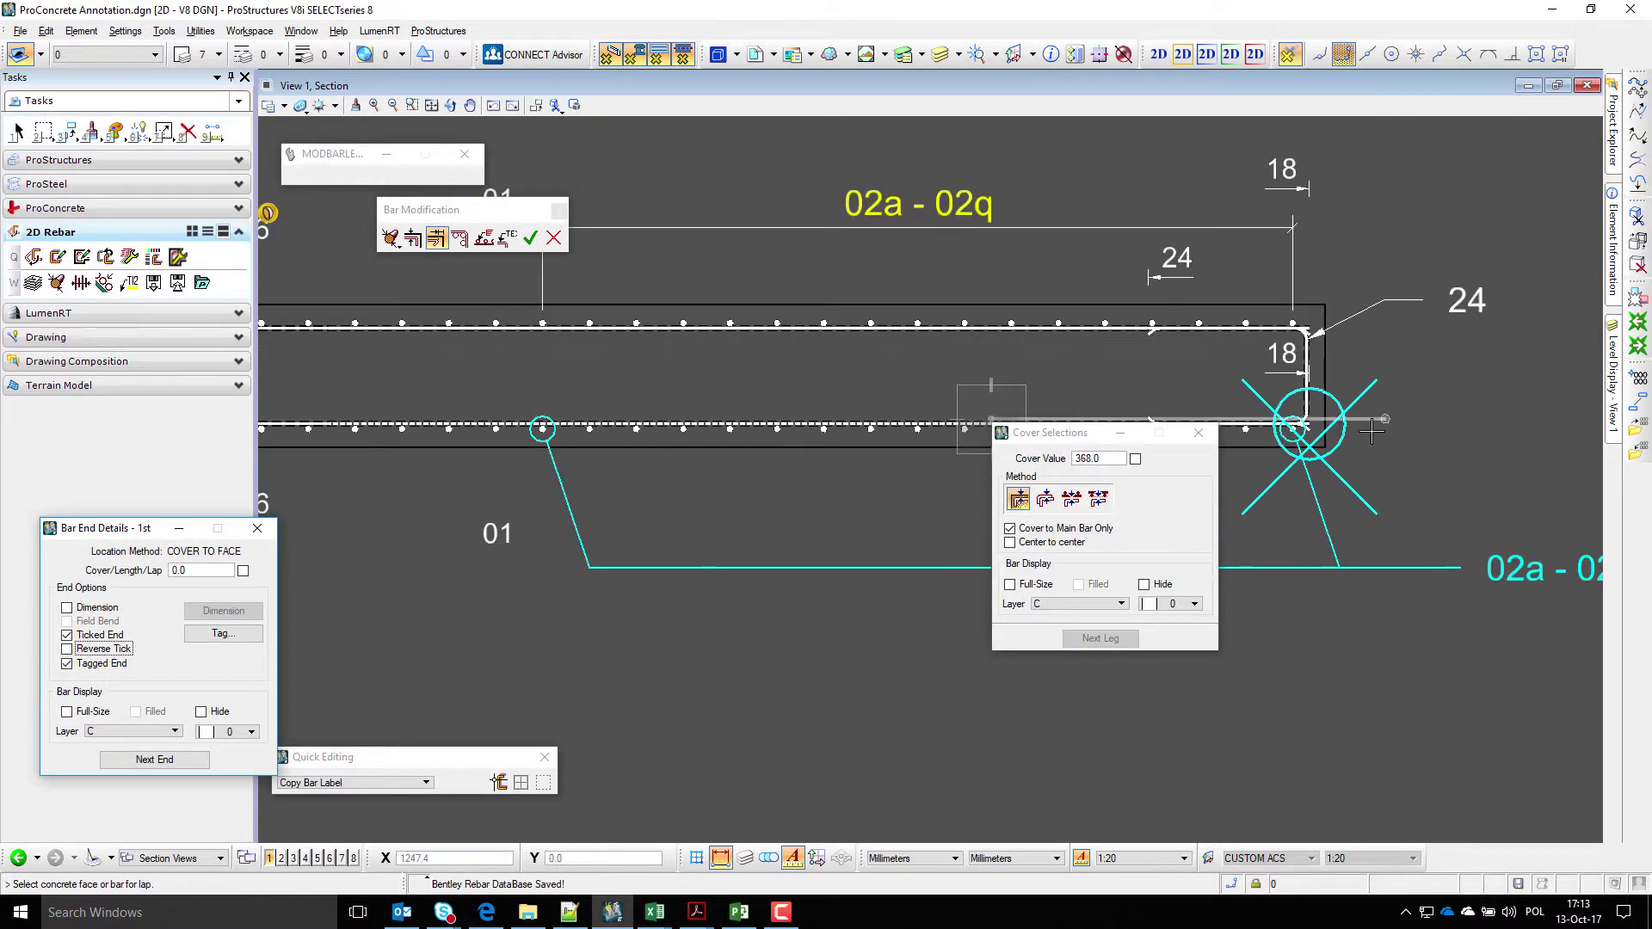
click(530, 237)
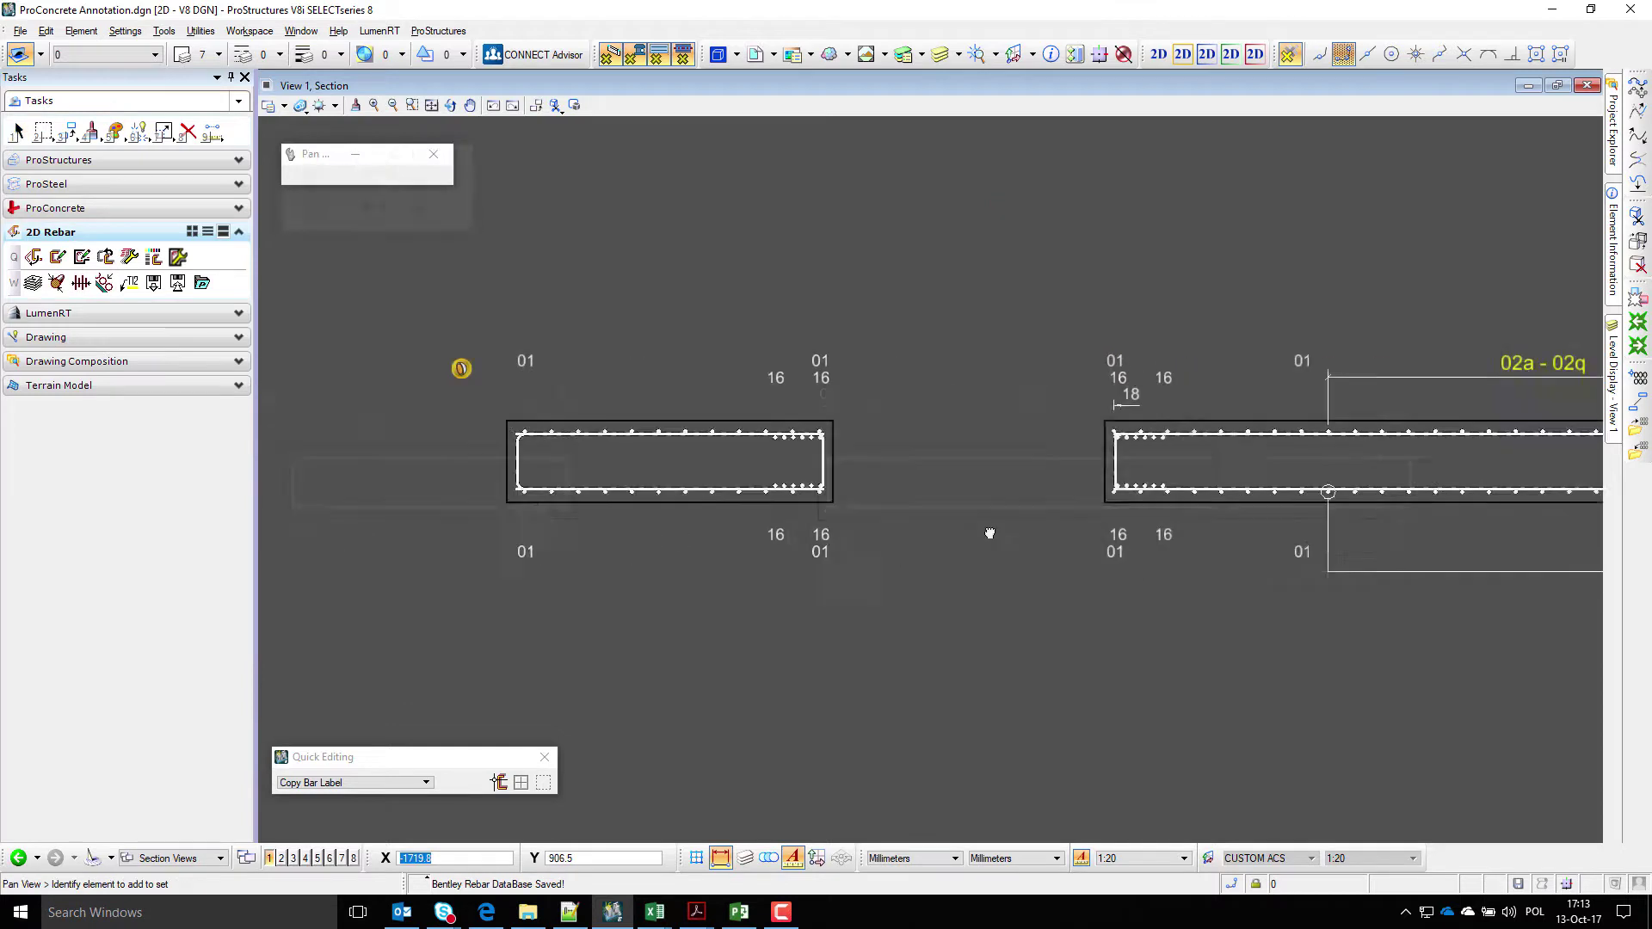